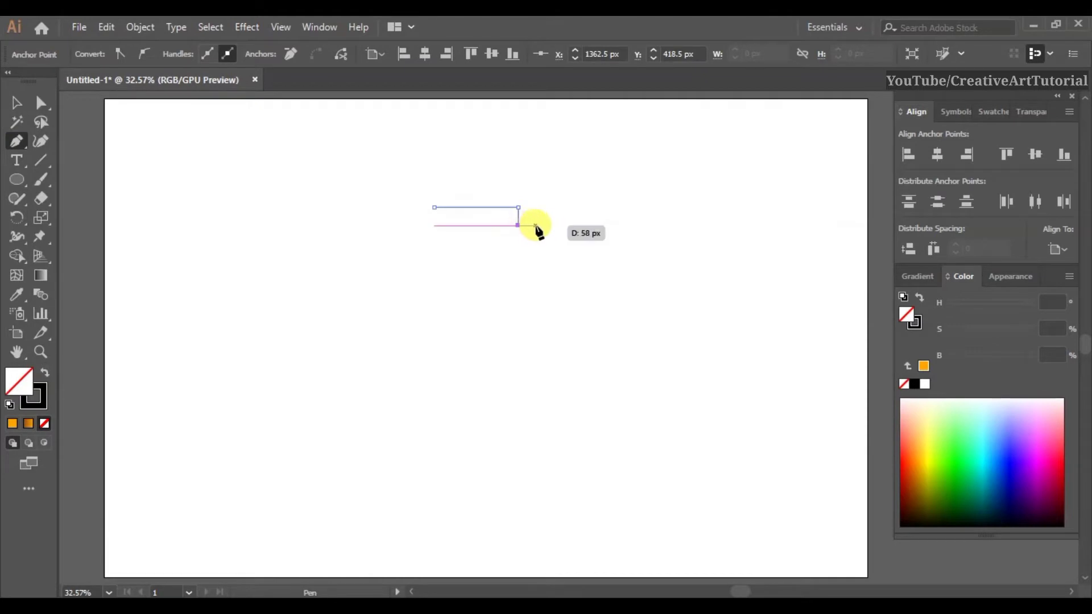
- Finish the half profile of the cup with the Pen tool, adding the lid rim's underside, the tapered side and the flat base
left_click(517, 246)
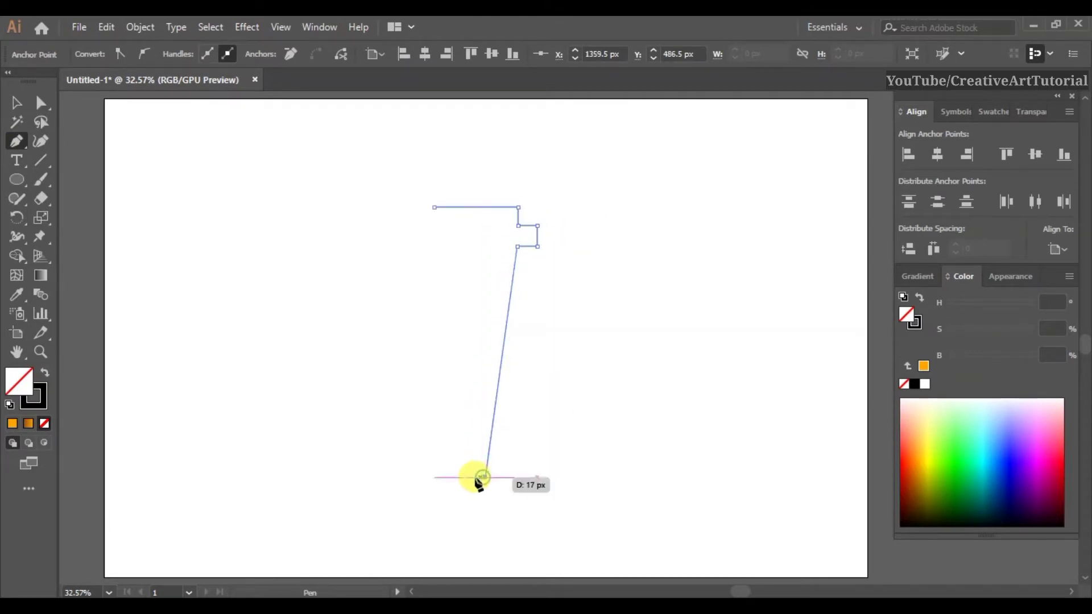
left_click(483, 477)
left_click(434, 476)
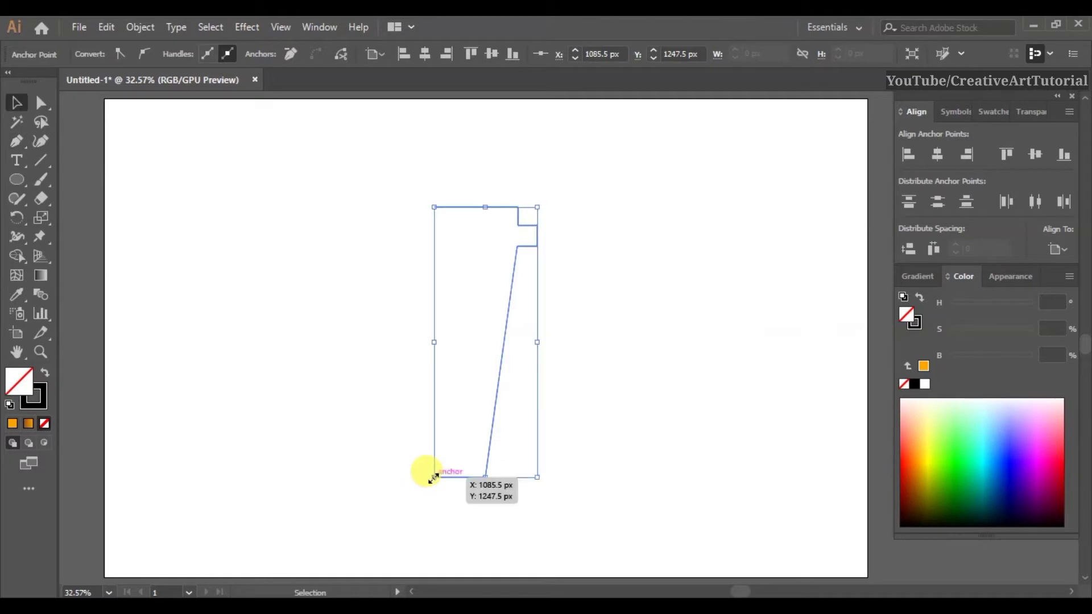
- Start a 3D Revolve of the half profile with a 360° angle from the left edge and preview it
left_click(21, 108)
left_click(247, 27)
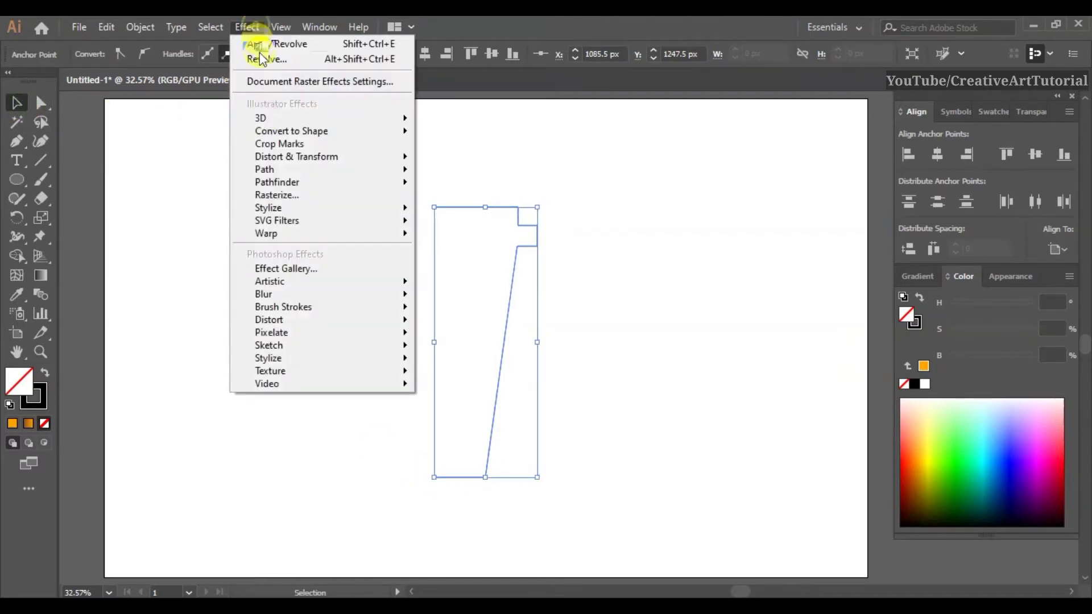
mouse_move(351, 118)
left_click(456, 138)
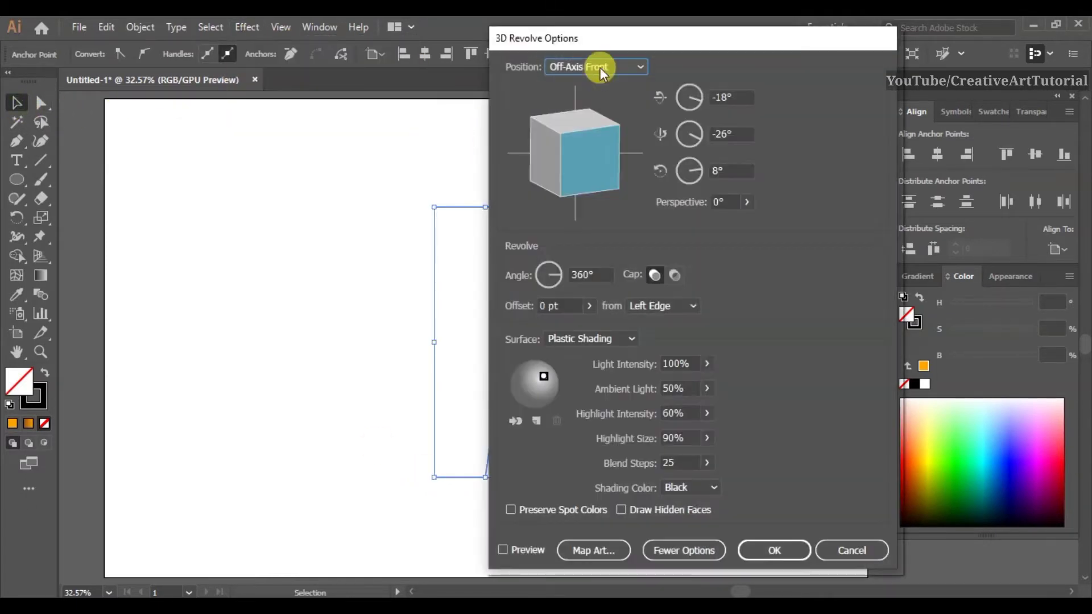
left_click_drag(610, 38, 771, 34)
left_click(703, 544)
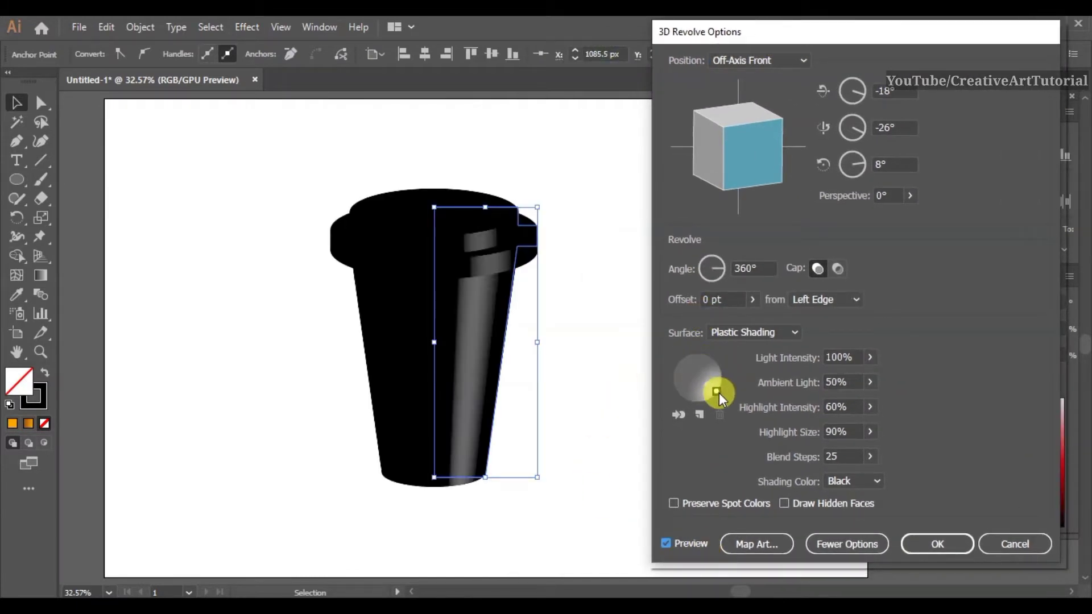
- Add a second light at the lower left of the shading sphere and apply the revolve effect
left_click(699, 415)
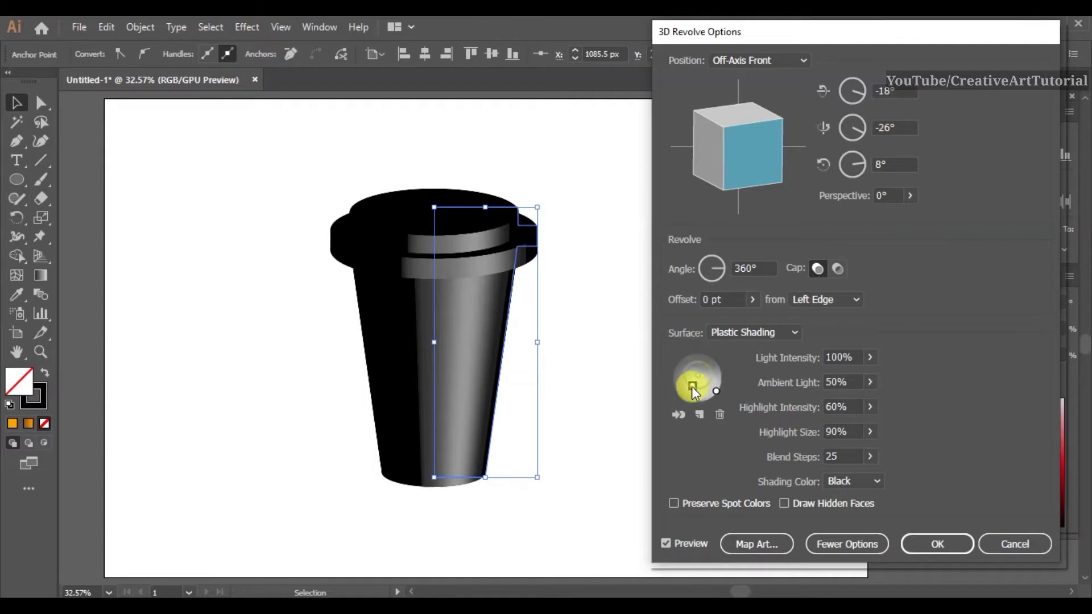
left_click_drag(680, 398, 674, 394)
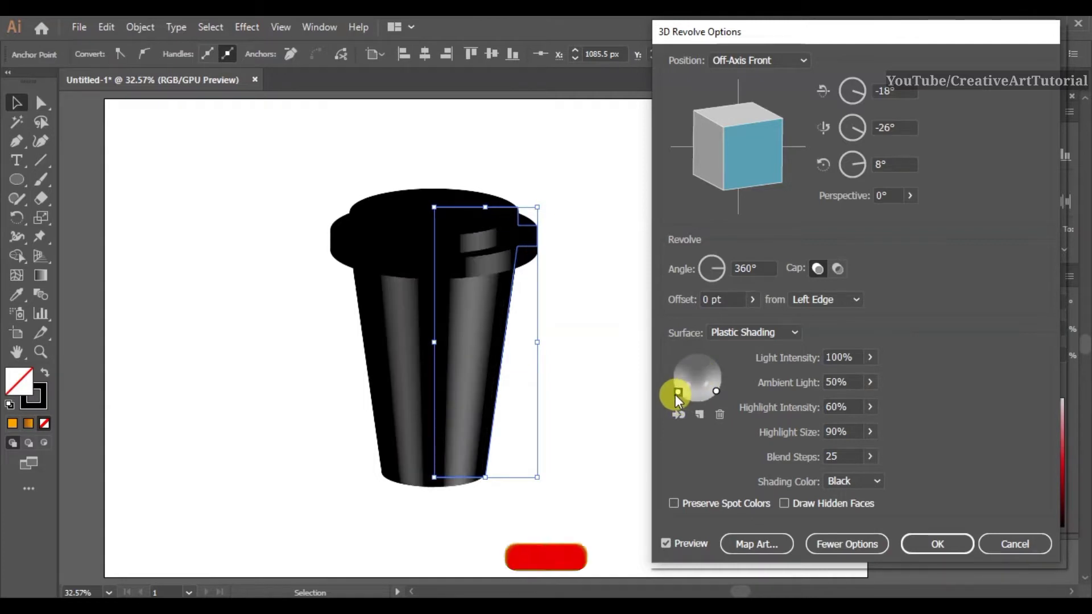
left_click(926, 544)
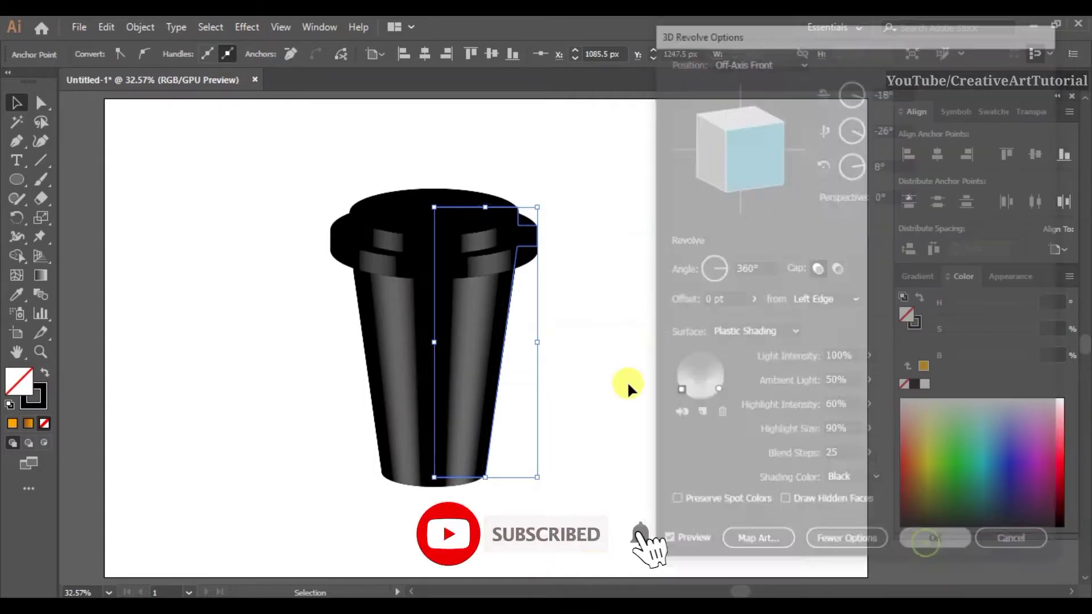
- Move the cup to the artboard's left edge and draw a long horizontal rectangle about 95 px high beside it
left_click_drag(464, 322, 139, 324)
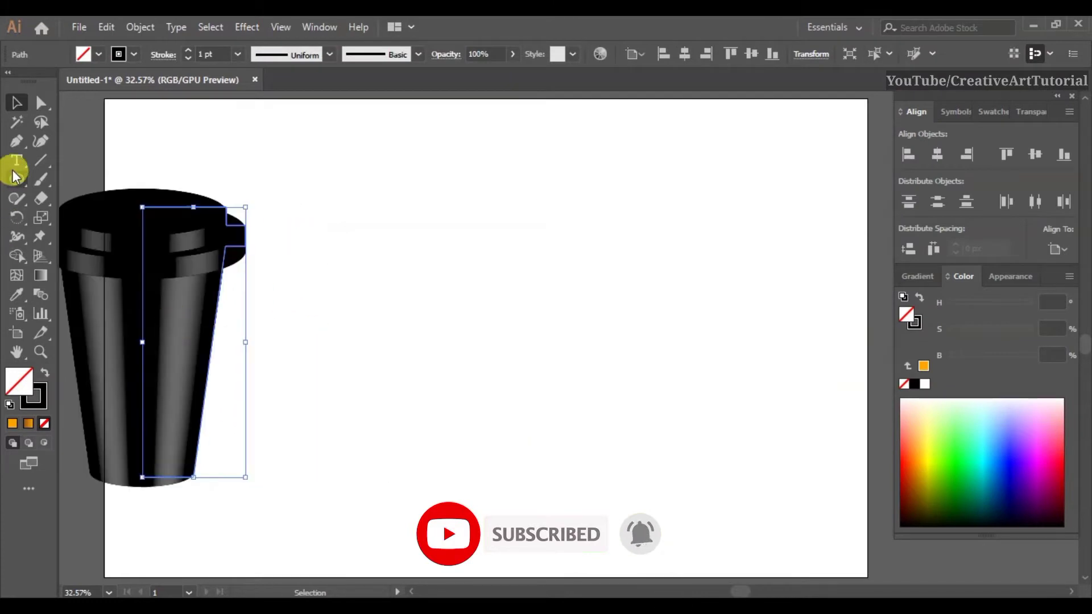
left_click_drag(17, 179, 97, 178)
left_click_drag(436, 160, 835, 187)
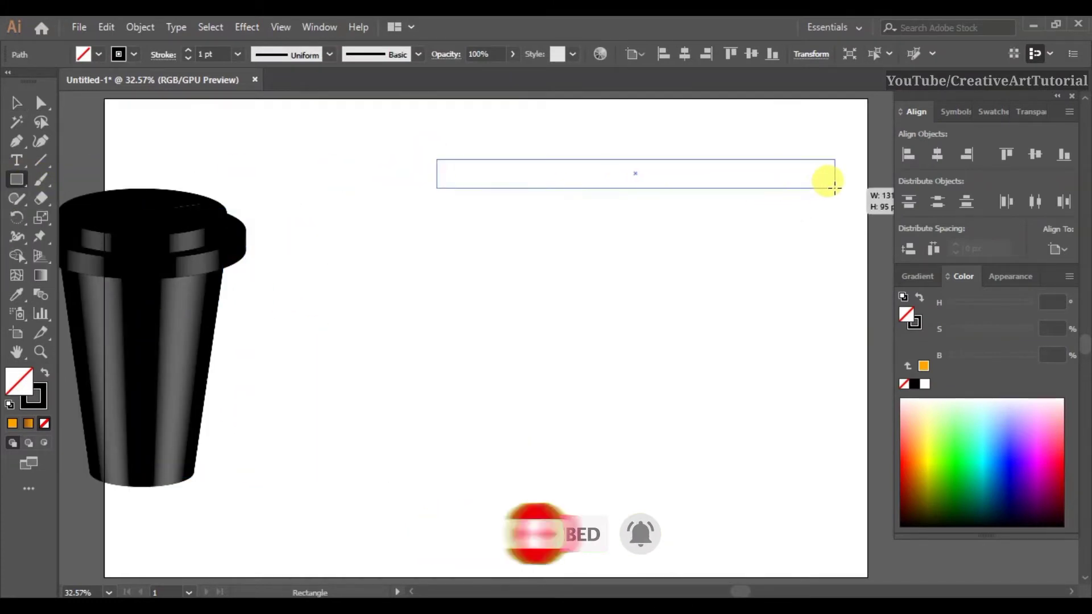
- Shift the long rectangle left toward the artboard's middle and fill it with orange
left_click(17, 103)
left_click(490, 165)
left_click(520, 188)
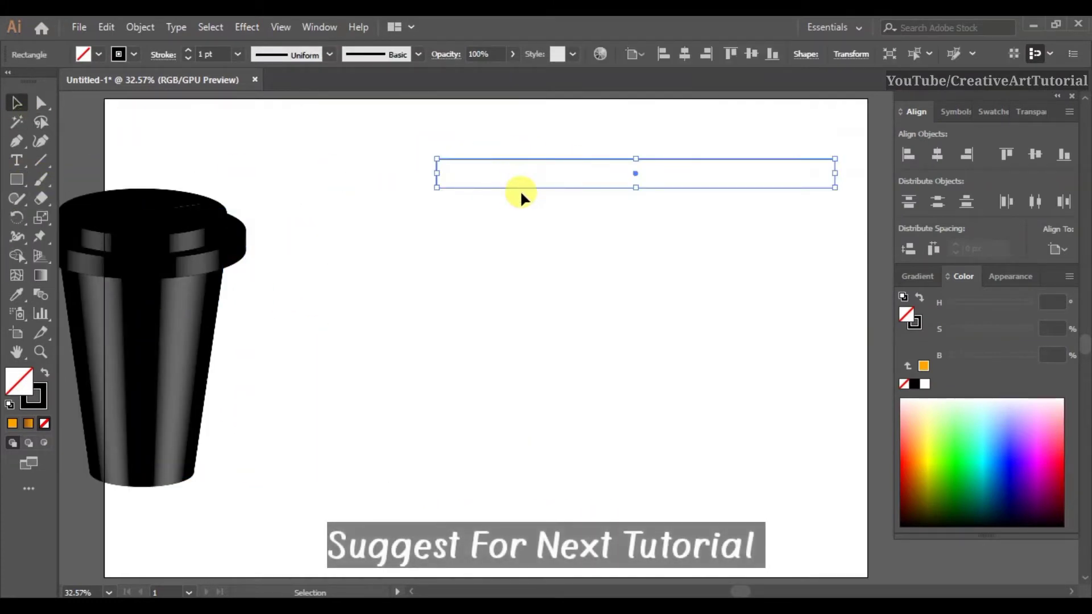
left_click_drag(519, 188, 430, 188)
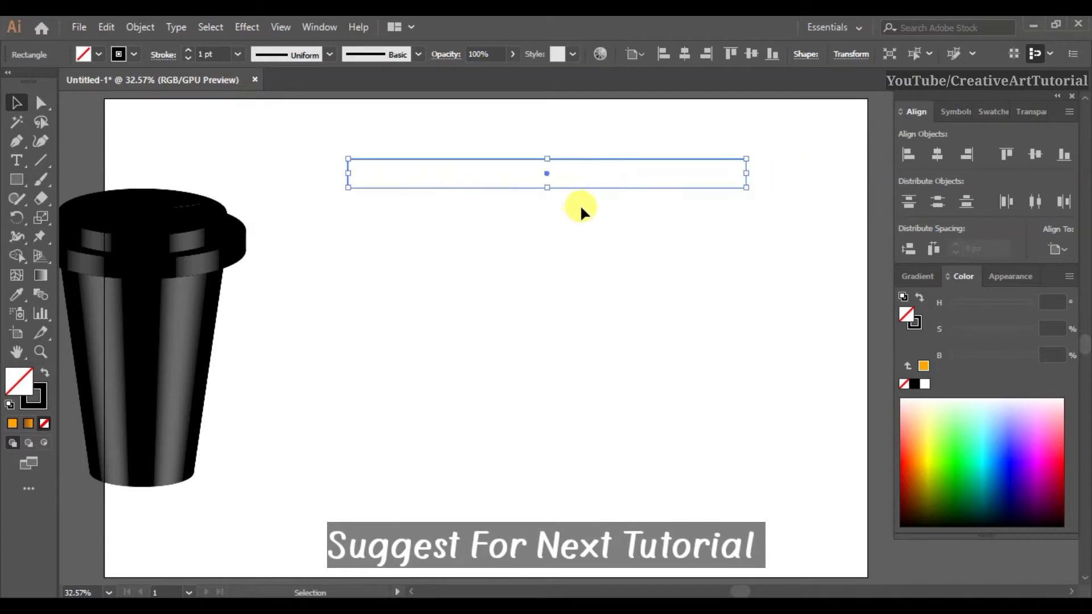
left_click(998, 117)
left_click(1030, 162)
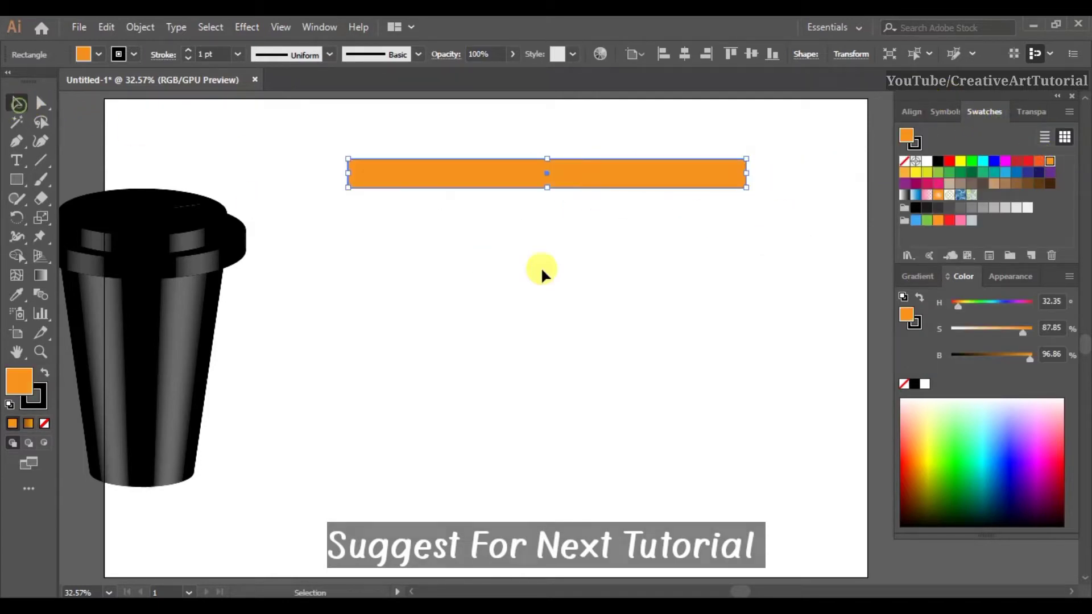
- Create a much taller copy of the orange bar below it and remove the stroke from both rectangles
left_click_drag(578, 176, 531, 370)
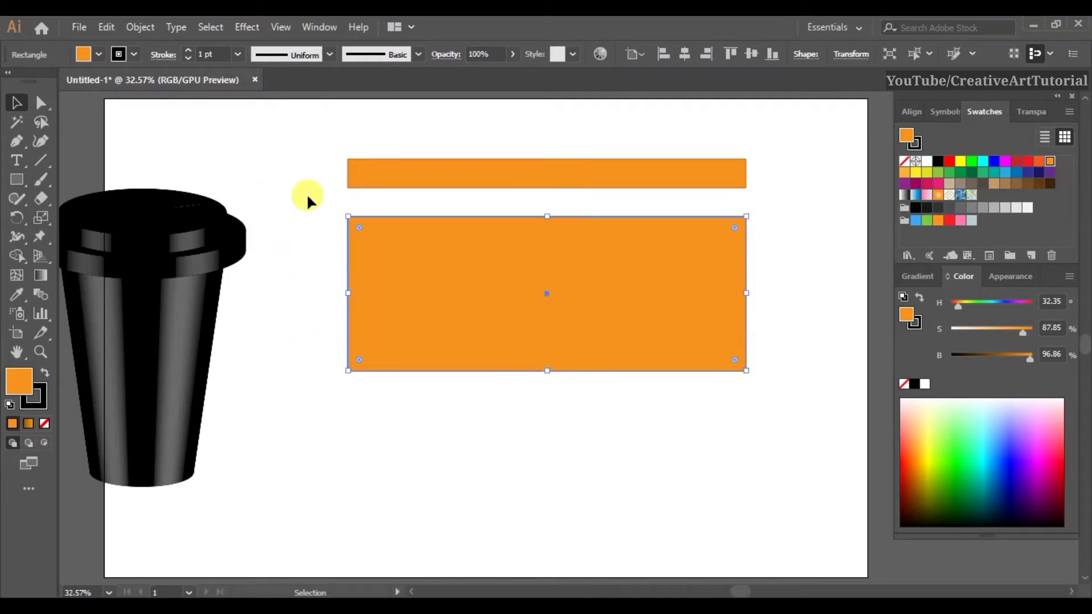
left_click(307, 195)
left_click(496, 251)
left_click(34, 395)
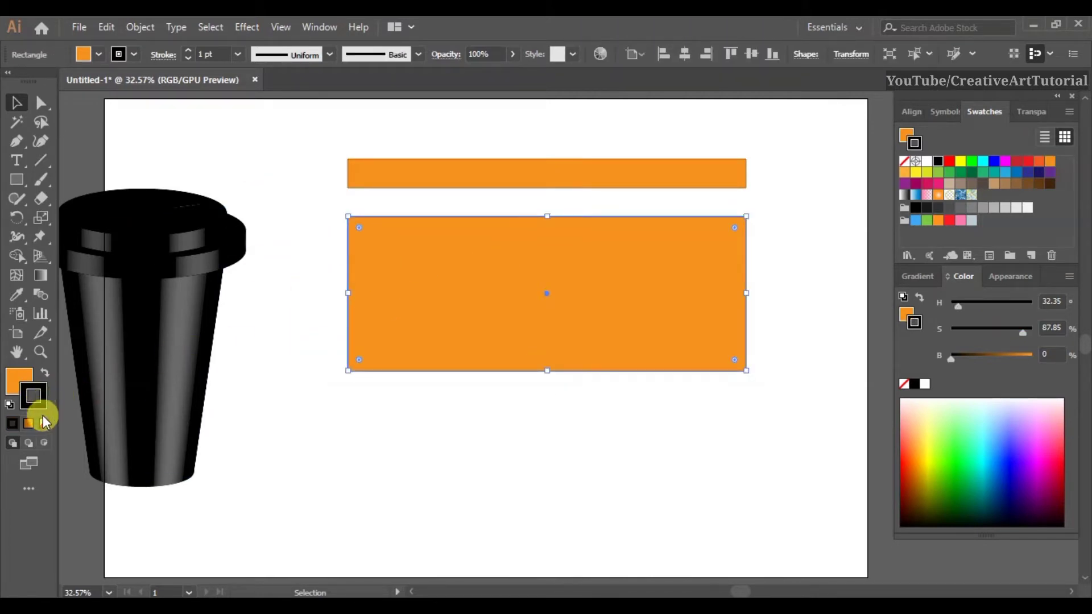
left_click(20, 374)
left_click(355, 172)
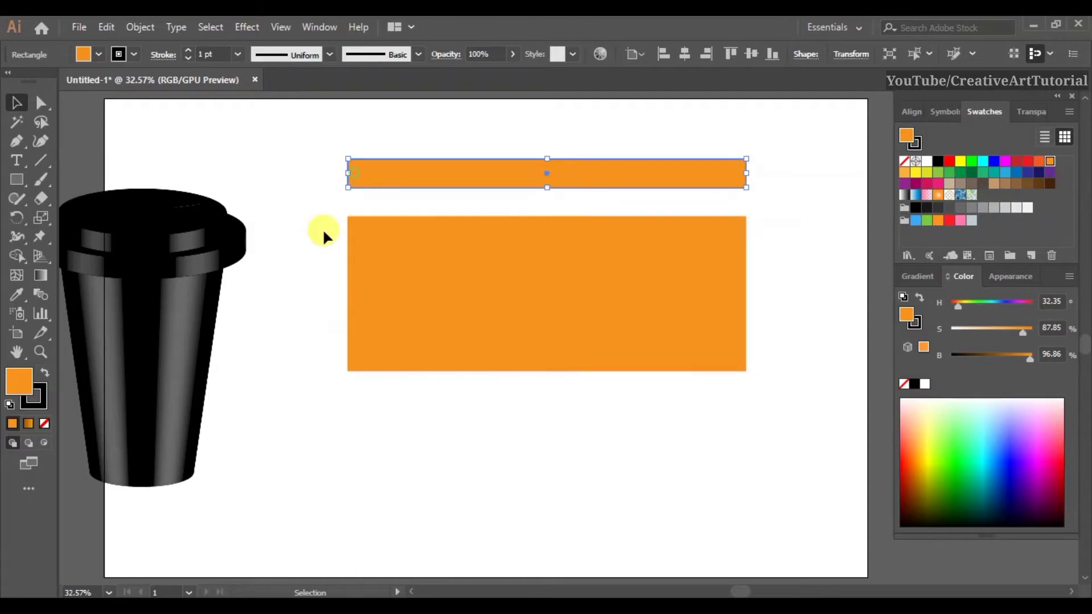
left_click(45, 421)
left_click(25, 380)
left_click(316, 178)
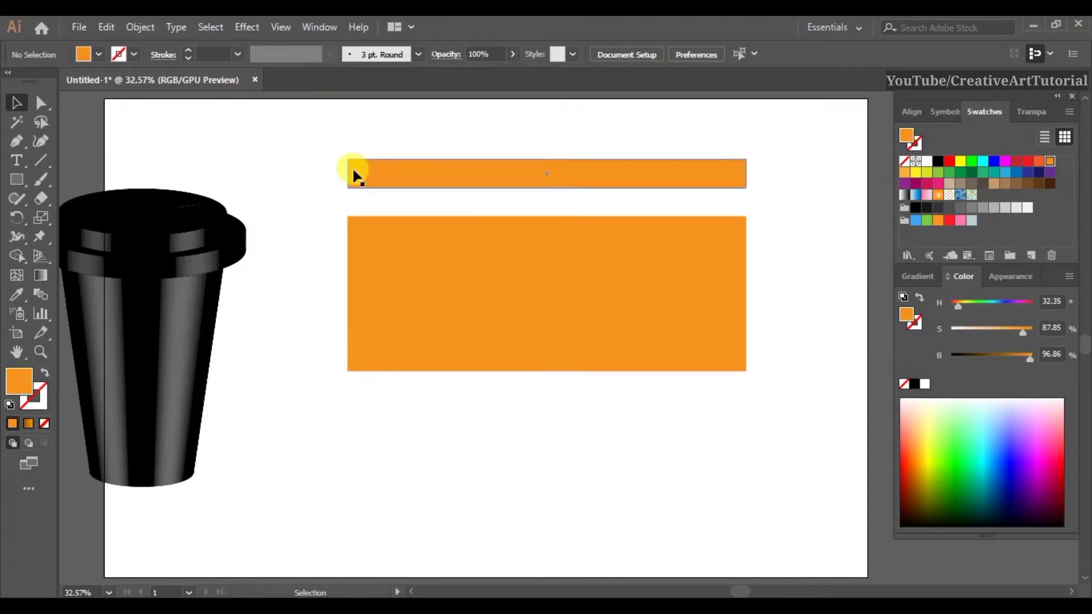
- Add the text "CREATIVE ART TUTORIAL" below the large rectangle in LEMON MILK Medium
left_click(19, 158)
left_click(353, 414)
left_click(618, 55)
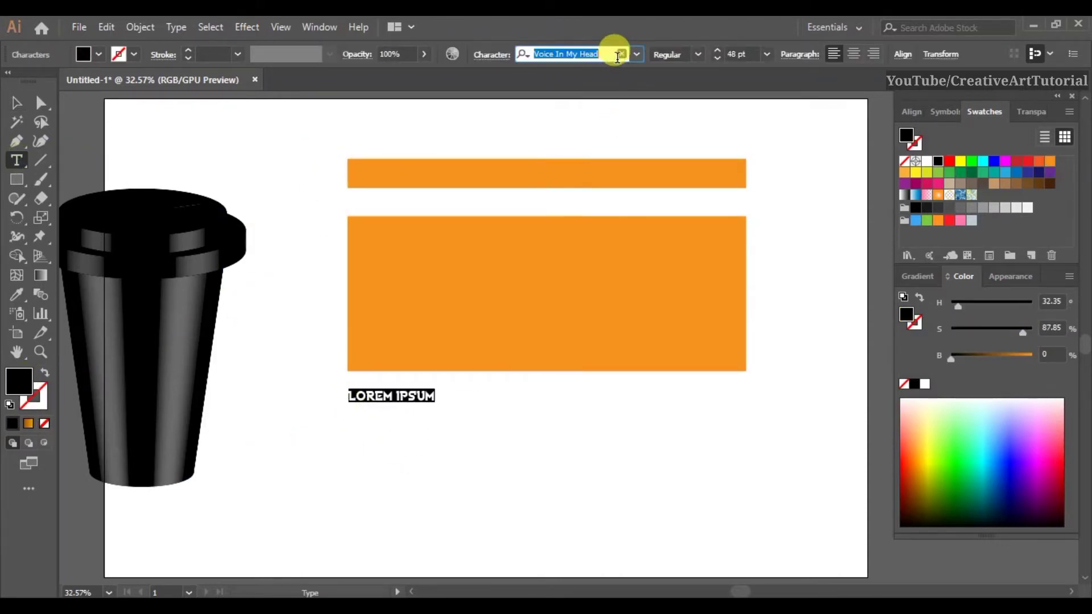
type("lemon")
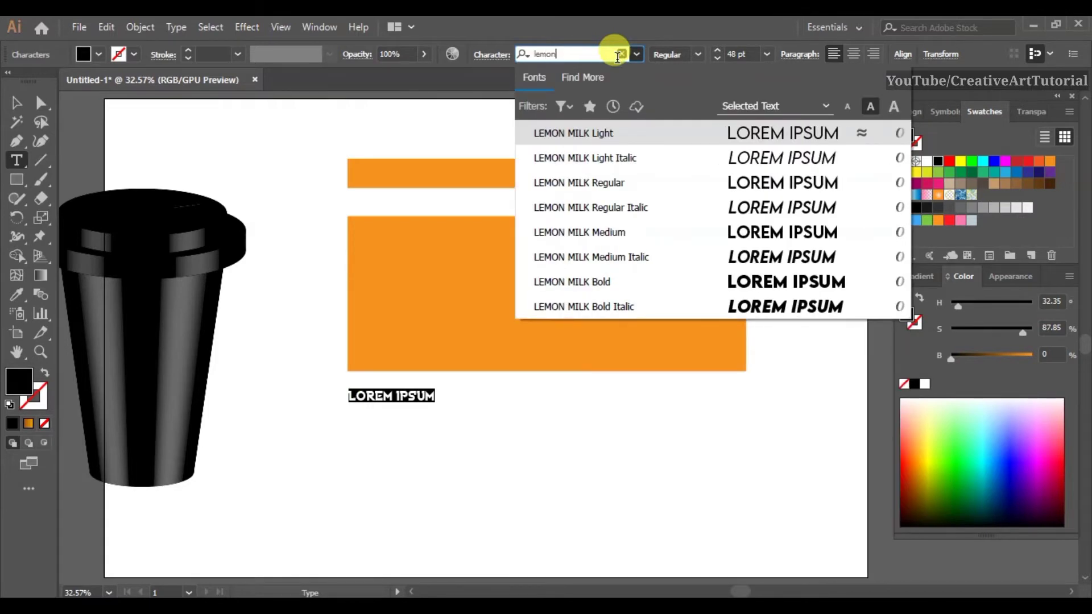
left_click(651, 230)
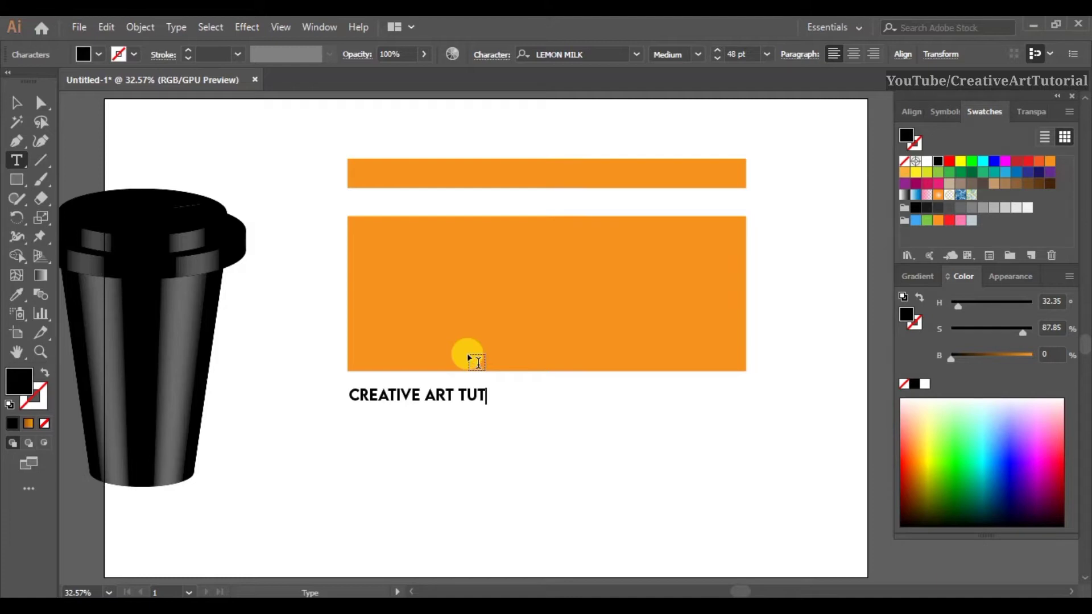
type("L")
- Repeat the phrase "CREATIVE ART TUTORIAL" so it appears three times on the same line
key("ctrl+a")
key("ctrl+c")
left_click(488, 392)
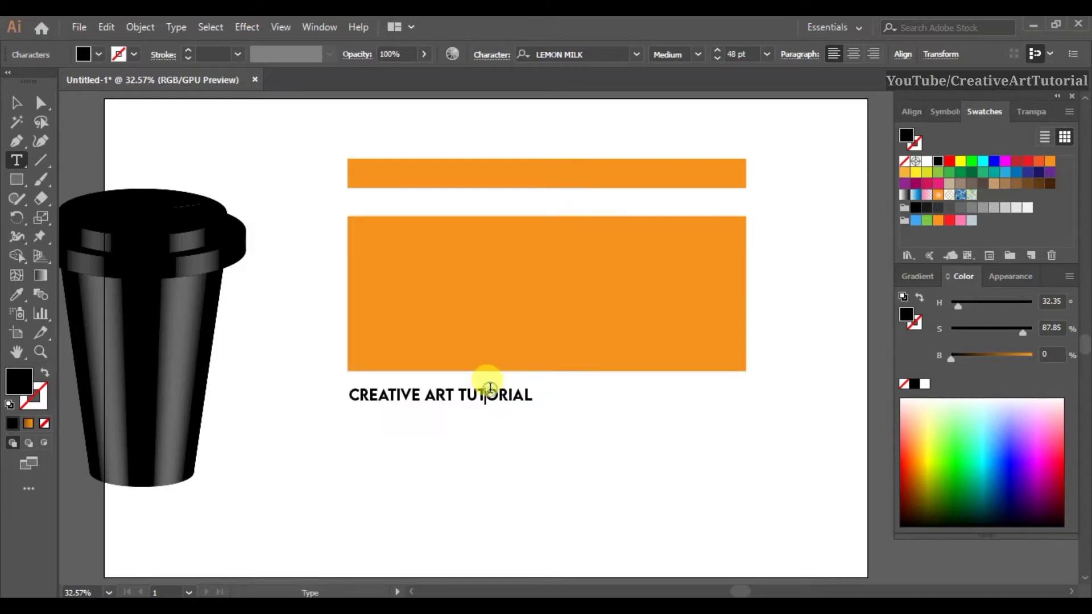
key("ctrl+v")
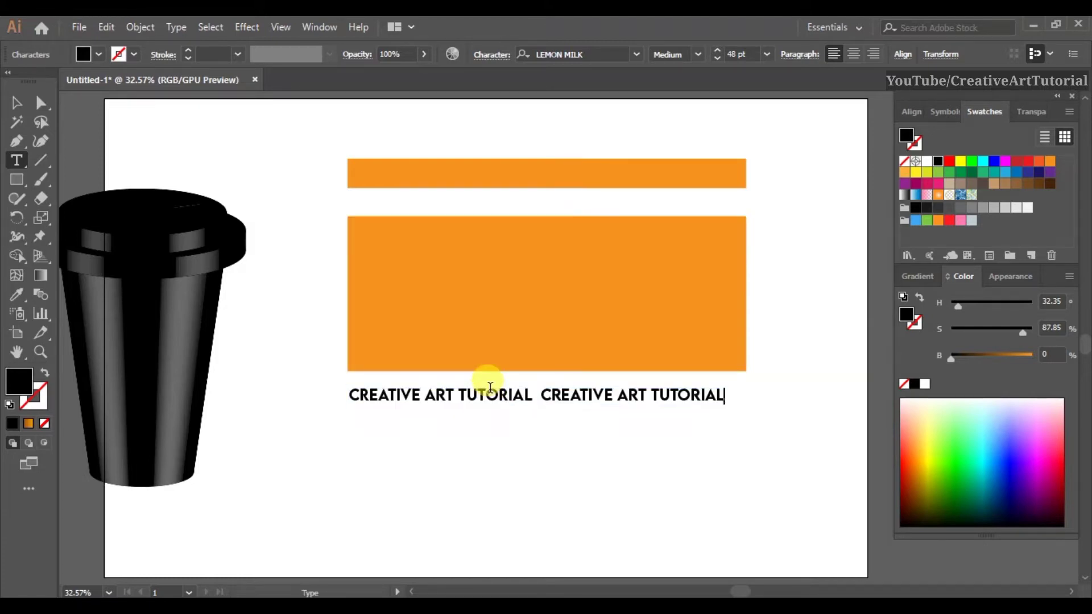
key("ctrl+v")
key("ctrl+a")
- Scale the text line down to about 31 pt and place it near the top edge inside the large orange rectangle
left_click(16, 102)
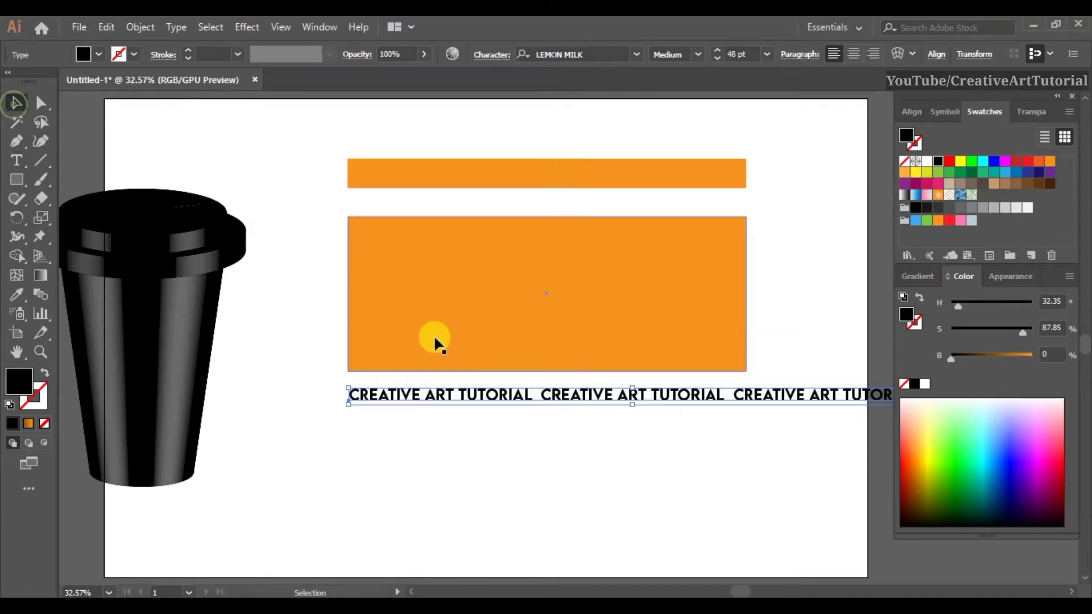
left_click_drag(344, 389, 379, 389)
left_click_drag(522, 401, 500, 244)
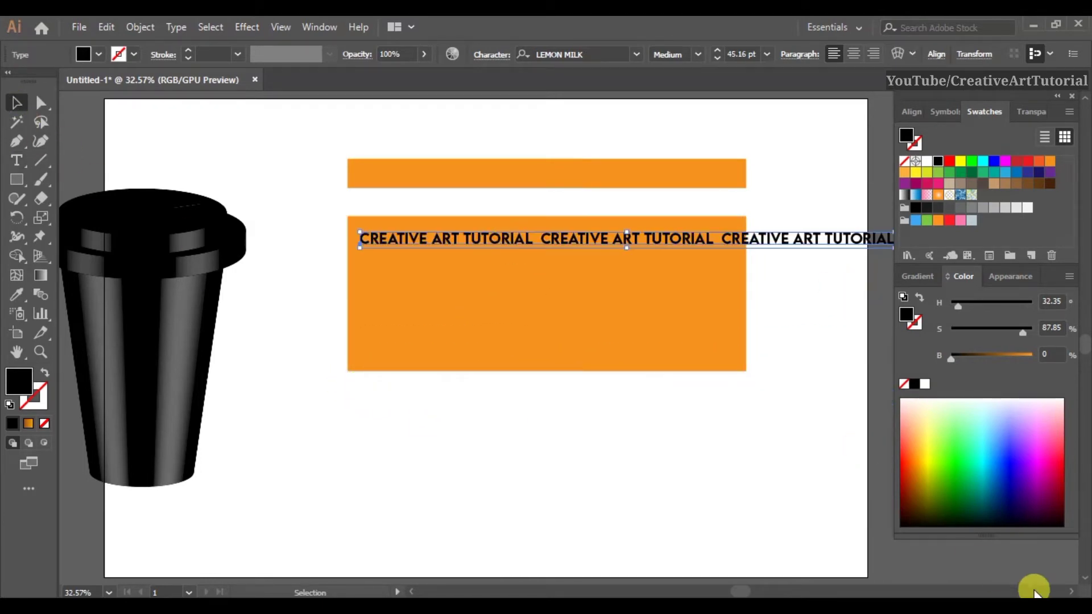
left_click(1069, 591)
left_click(1069, 592)
left_click_drag(856, 232, 836, 238)
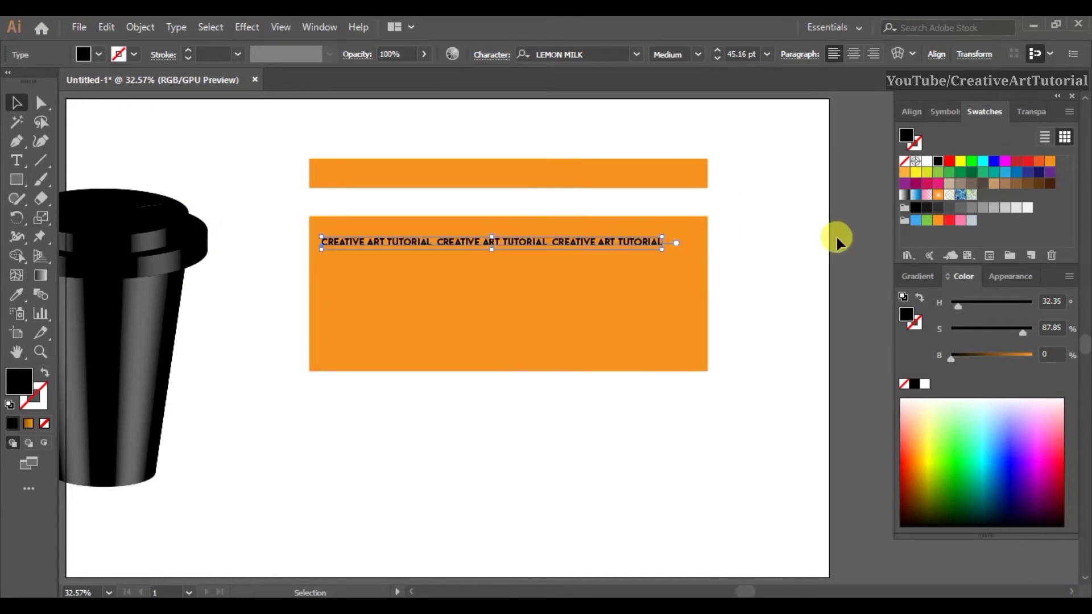
left_click_drag(662, 238, 693, 229)
left_click_drag(360, 245, 359, 237)
- Center the text line horizontally on the large orange rectangle
left_click(758, 204)
left_click(640, 240)
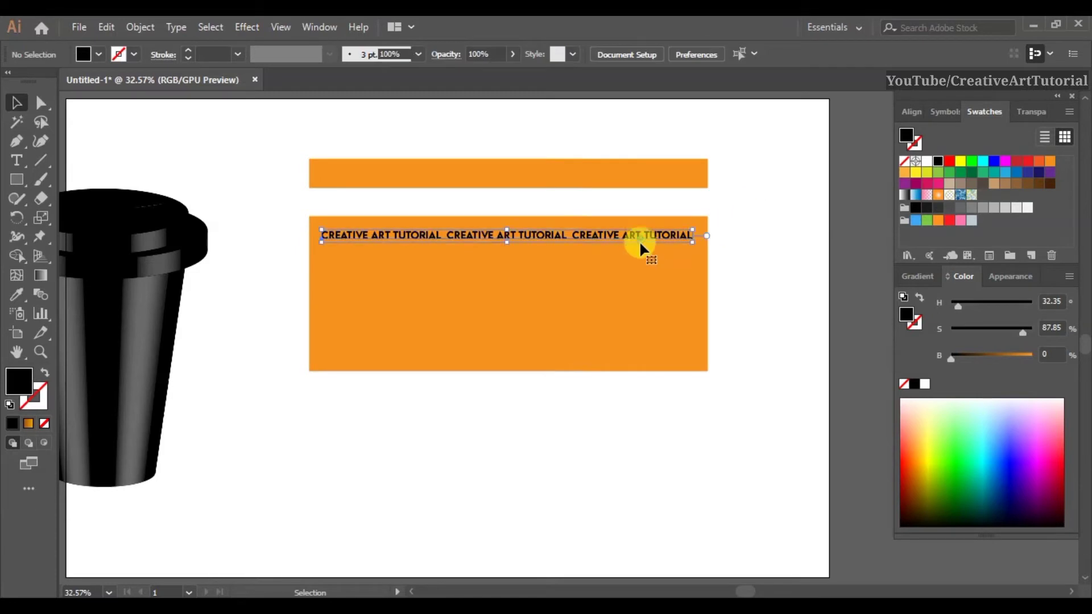
left_click(640, 264, "shift")
left_click(640, 264)
left_click(537, 54)
left_click(356, 200)
left_click(349, 239)
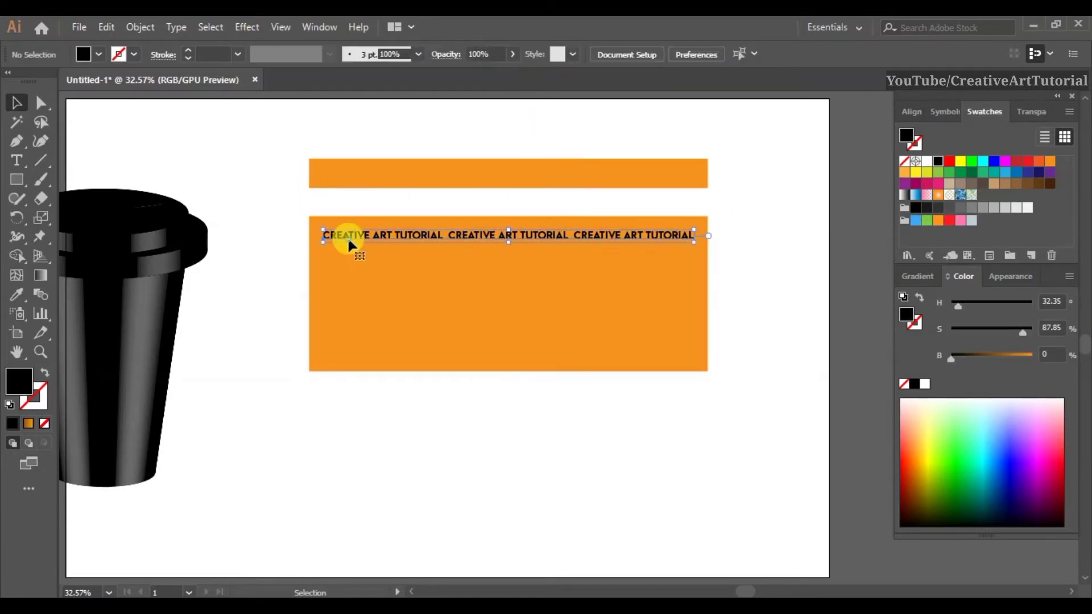
- Duplicate the text line downward at even spacing until nine lines fill the large orange rectangle
left_click_drag(347, 240, 351, 257)
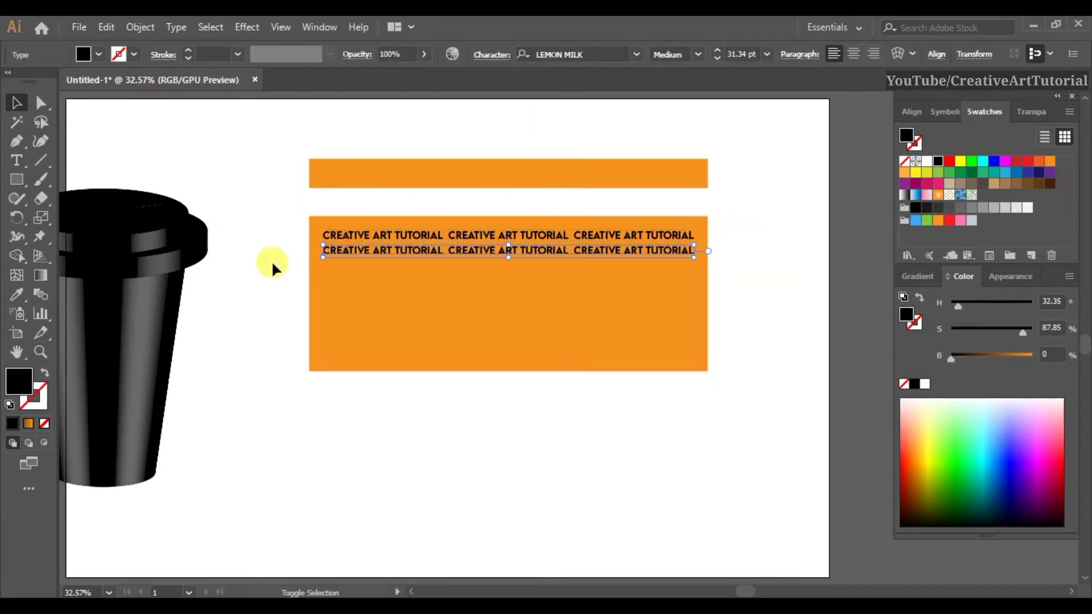
key("ctrl+d")
key("ctrl+d")
key("ctrl+d")
key("ctrl+d")
key("ctrl+d")
key("ctrl+d")
key("ctrl+d")
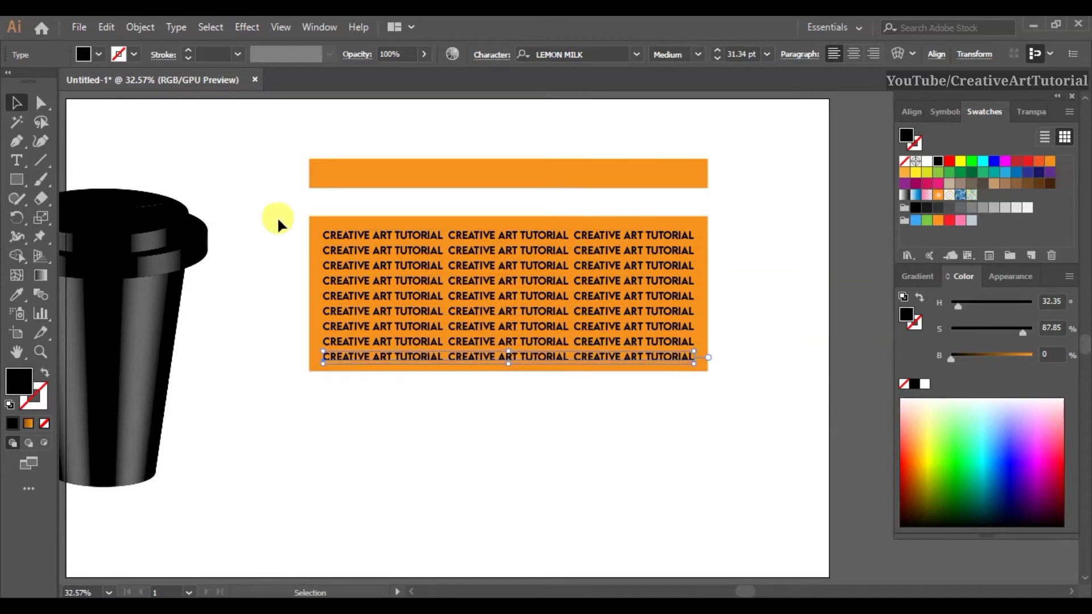
- Group all nine text lines without the orange rectangle behind them
left_click_drag(278, 216, 622, 415)
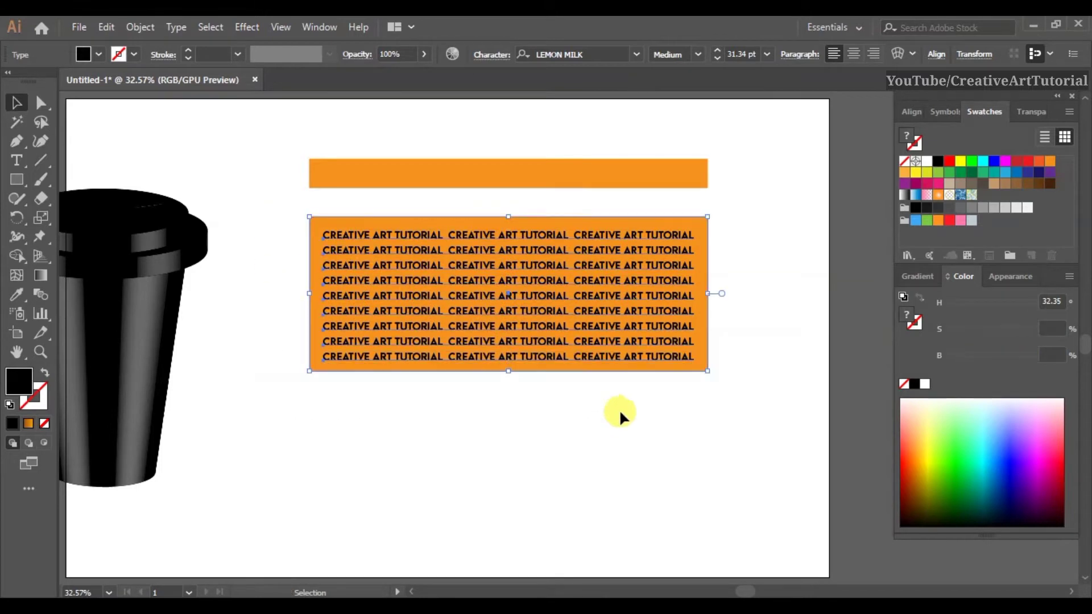
left_click(702, 241, "shift")
left_click(141, 27)
left_click(196, 81)
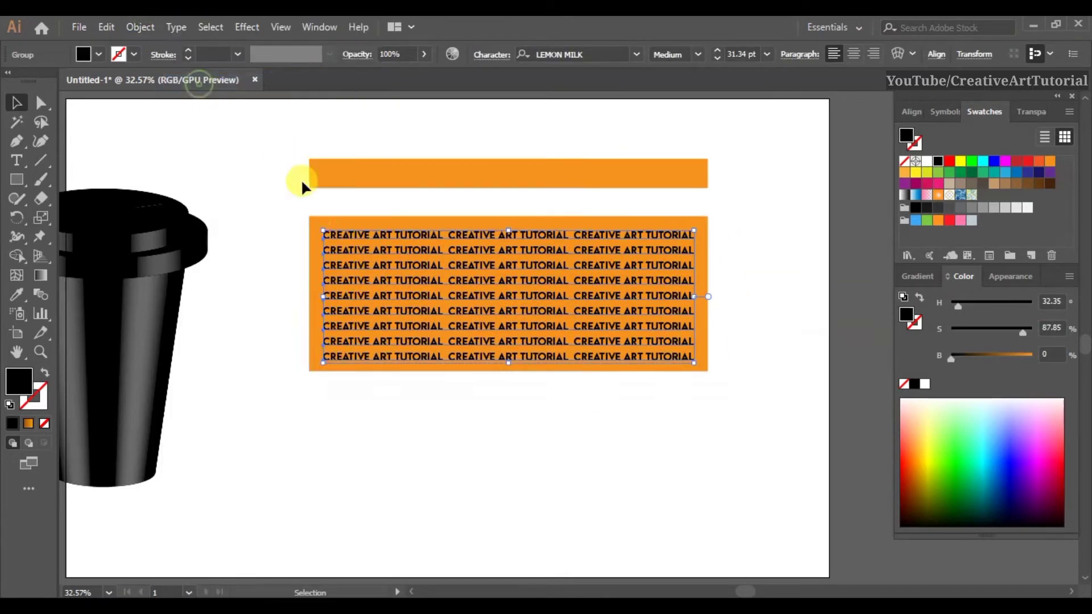
- Center the grouped text vertically on the large orange rectangle
left_click(309, 222, "shift")
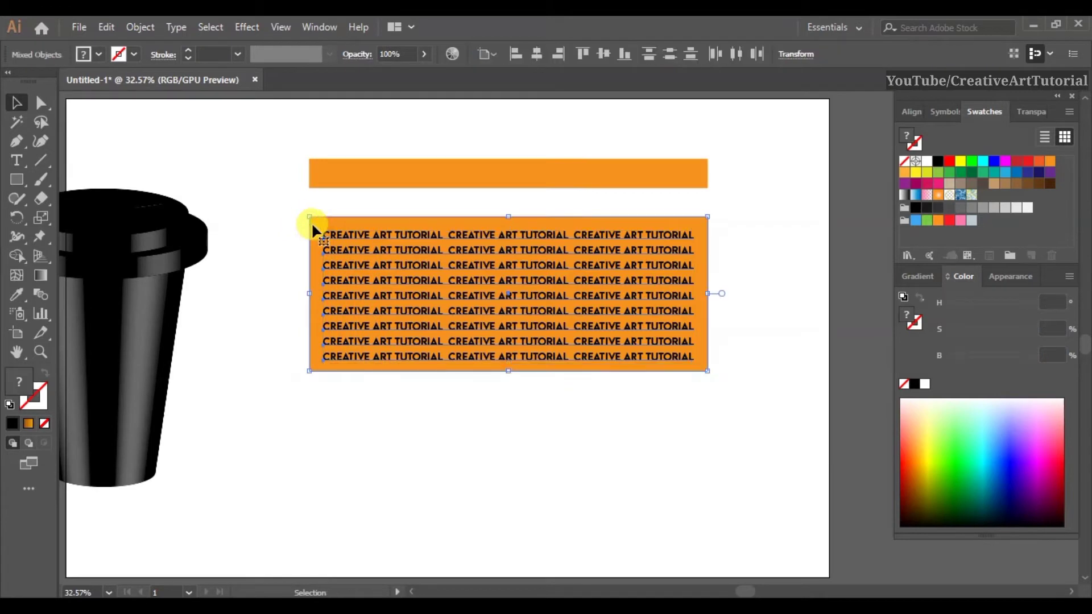
left_click(604, 54)
left_click(278, 212)
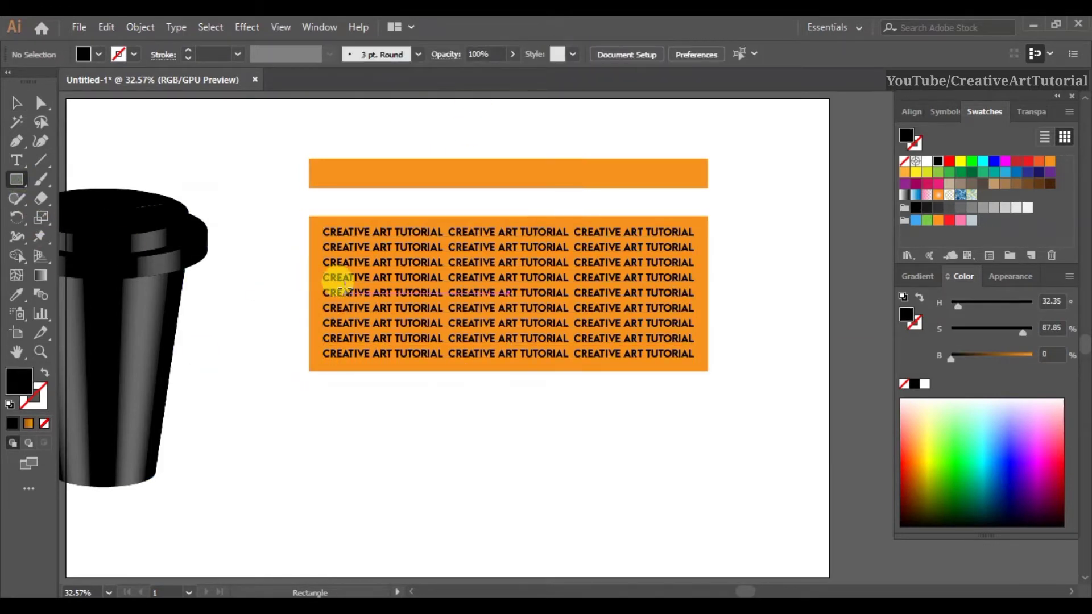
- Draw a black band across the full width of the large orange rectangle and center it vertically on that rectangle
mouse_move(309, 267)
left_mouse_down()
mouse_move(390, 291)
mouse_move(682, 289)
mouse_move(705, 304)
left_mouse_up()
key("v")
left_click(308, 240, "shift")
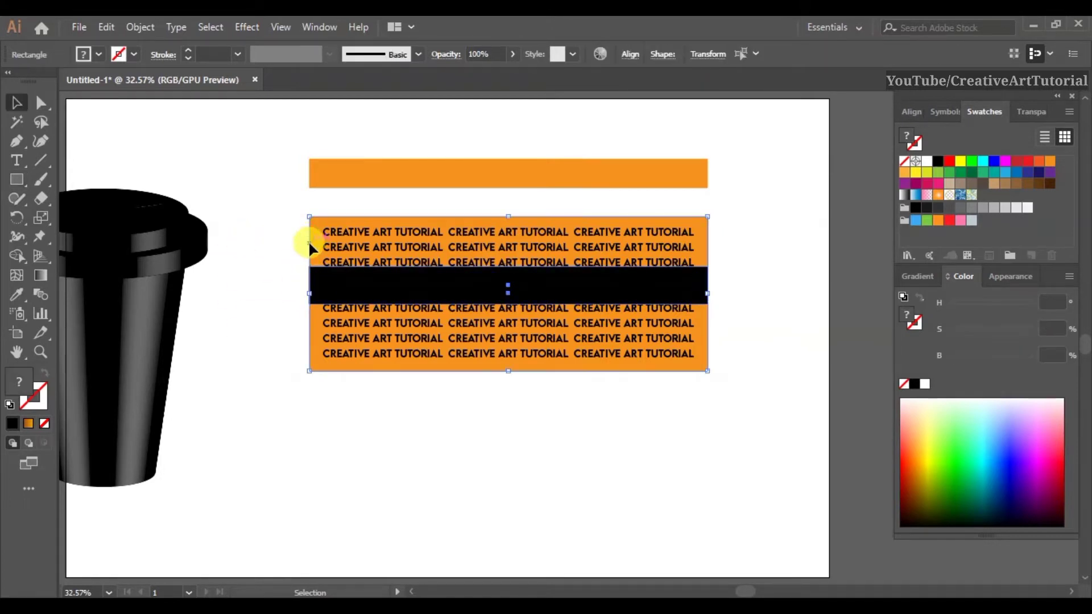
left_click(630, 54)
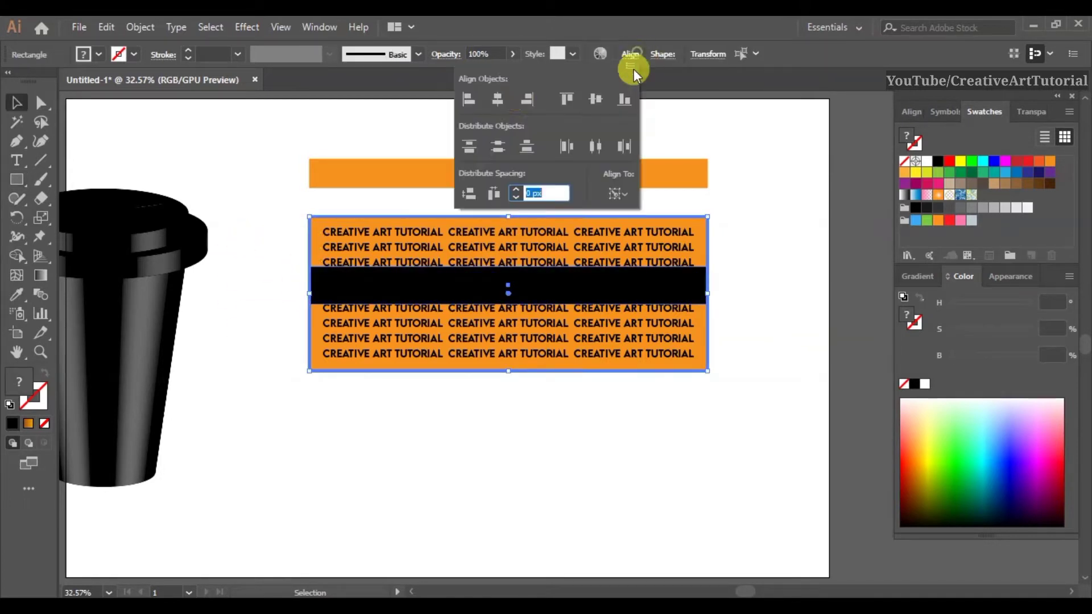
left_click(593, 97)
left_click(261, 175)
- Draw a black circle and center it horizontally and vertically on the black band
left_click_drag(17, 179, 71, 210)
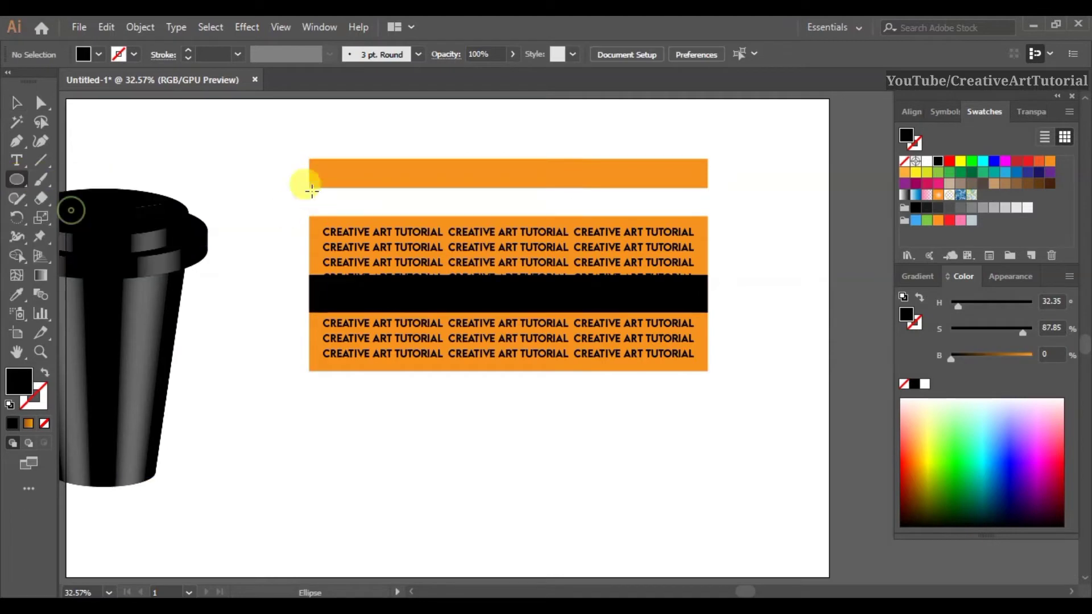
left_click_drag(308, 214, 346, 250)
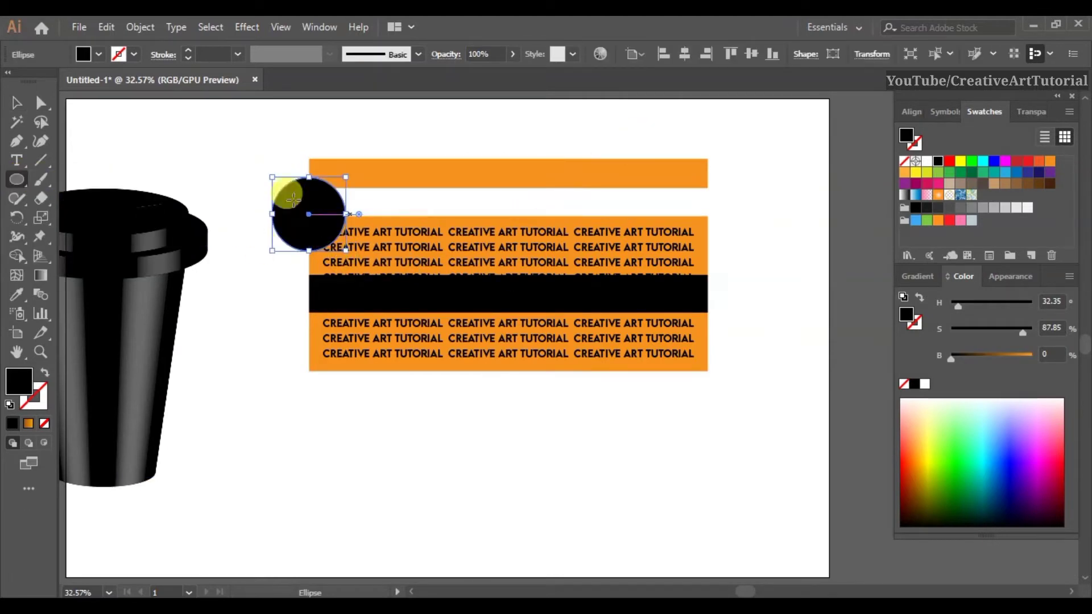
left_click(16, 102)
left_click(402, 282, "shift")
left_click(402, 281)
left_click(684, 54)
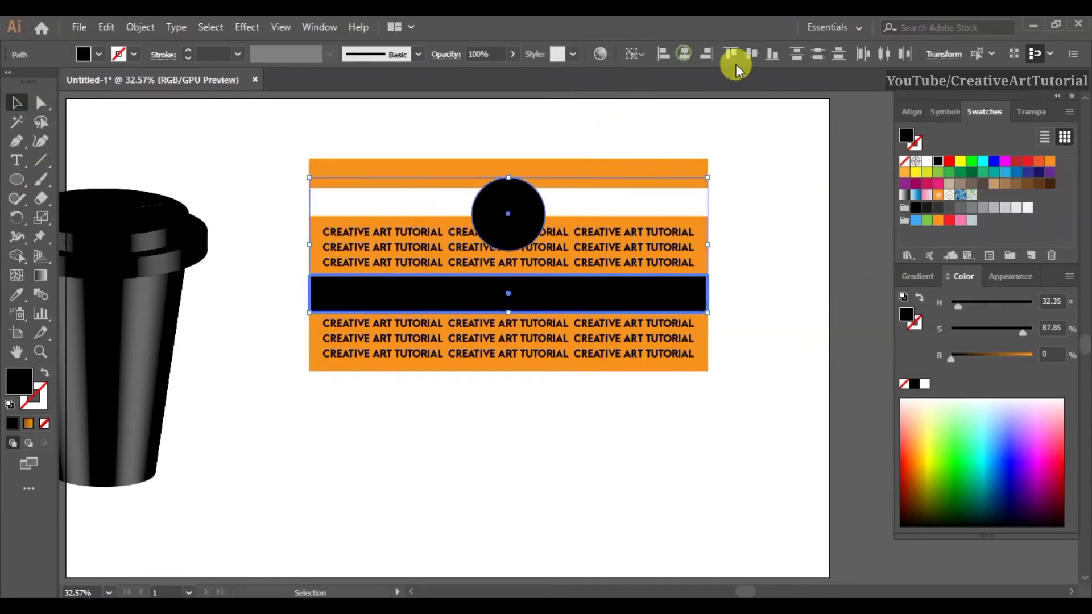
left_click(752, 54)
left_click(779, 220)
- Enlarge the black circle evenly about its center so it extends well above and below the band
left_click(506, 263)
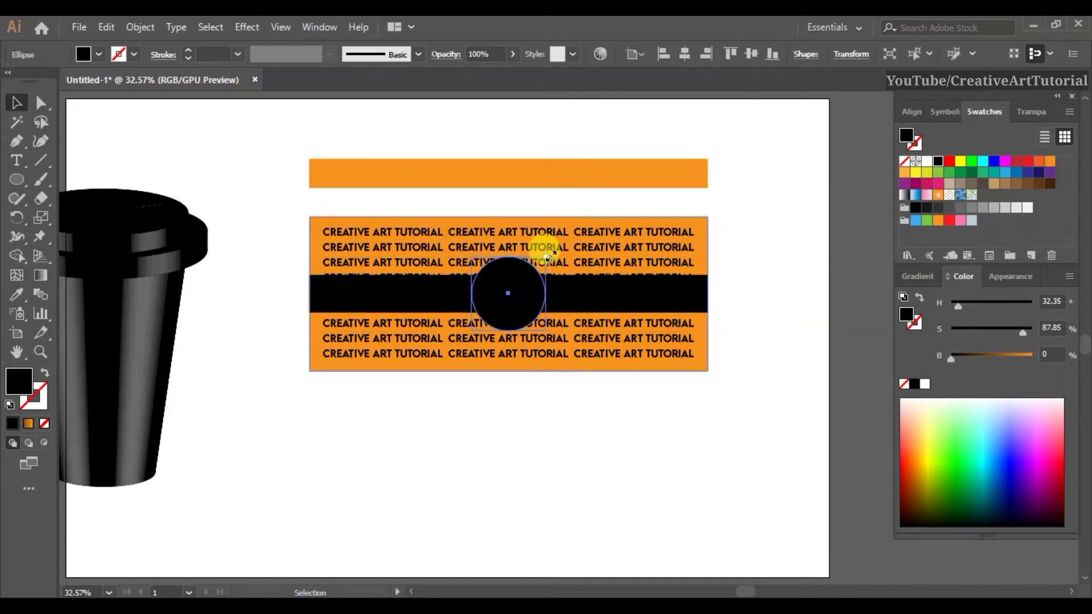
left_click_drag(546, 254, 563, 236)
left_click(246, 222)
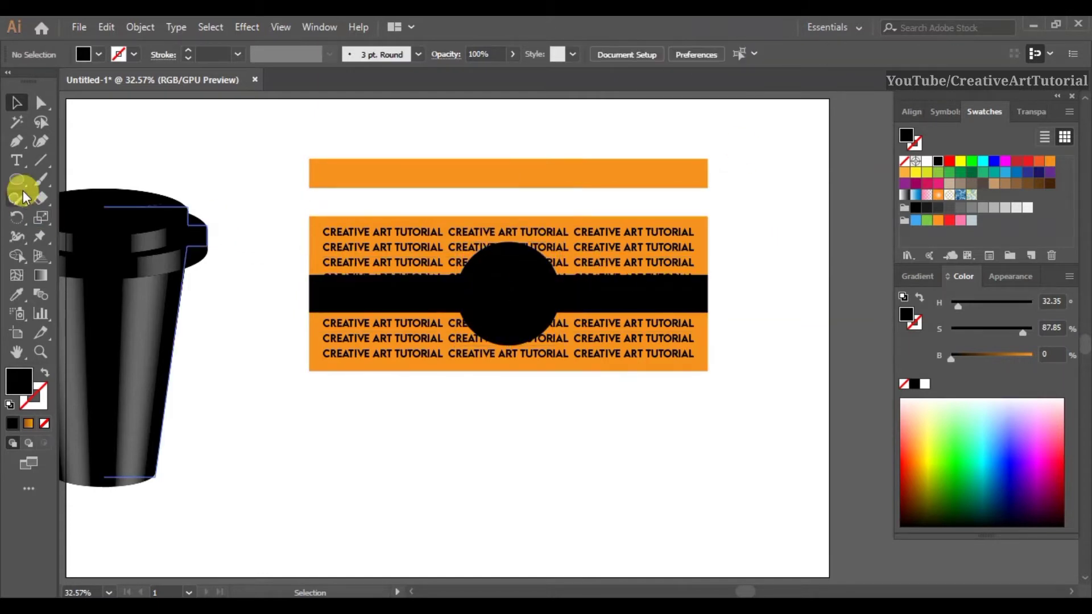
- Add a letter "A" below the label and set its font to Voice In My Head
left_click(17, 160)
left_click(362, 437)
left_click(594, 54)
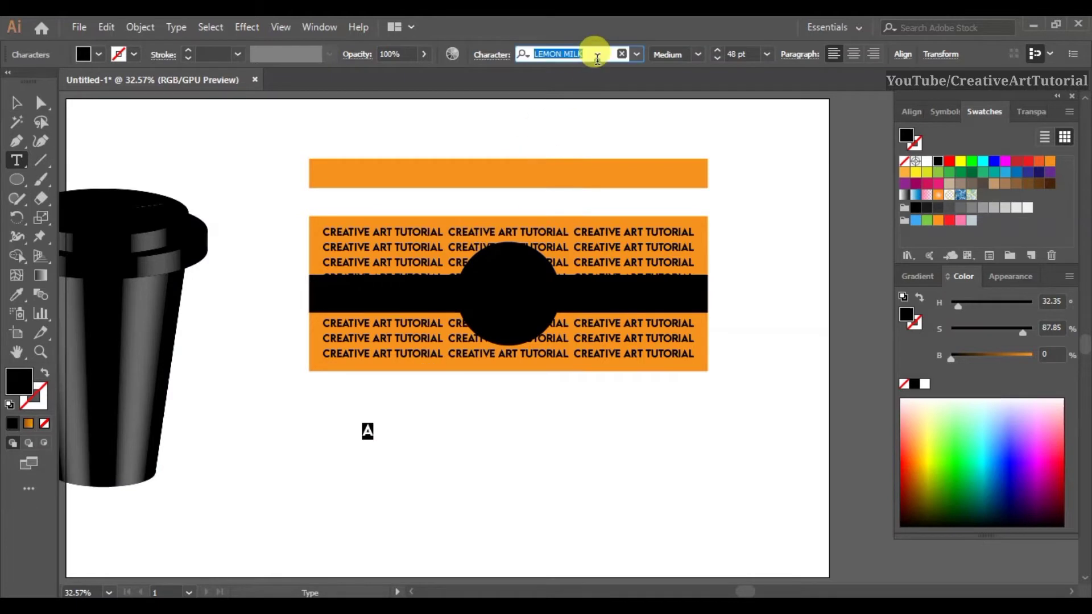
type("voice")
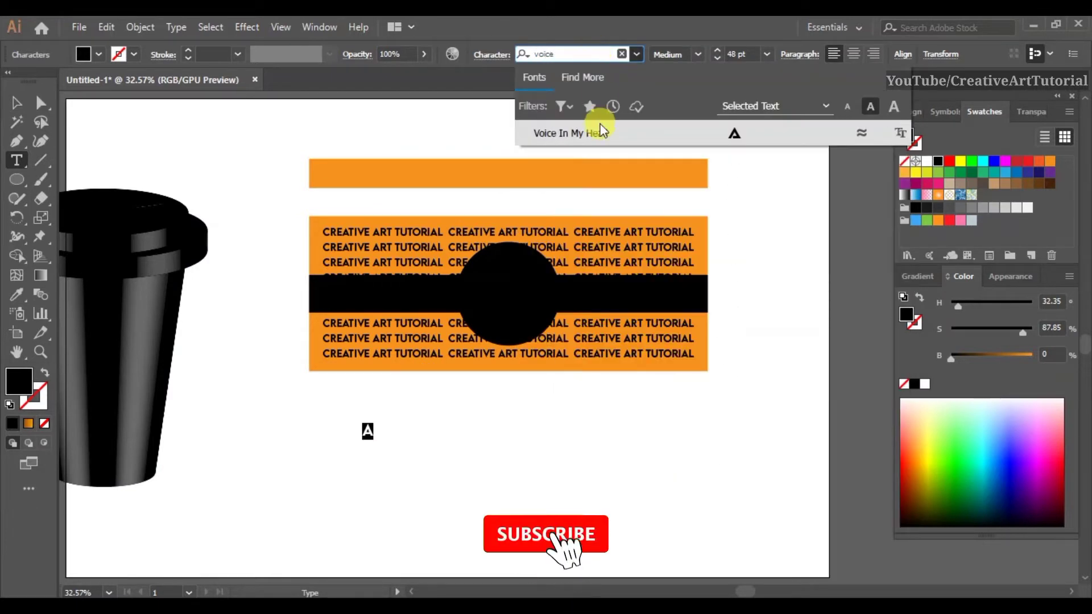
key("Return")
- Enlarge the letter A to 305.09 pt and move it onto the black circle
left_click(17, 102)
left_click_drag(371, 426, 439, 353)
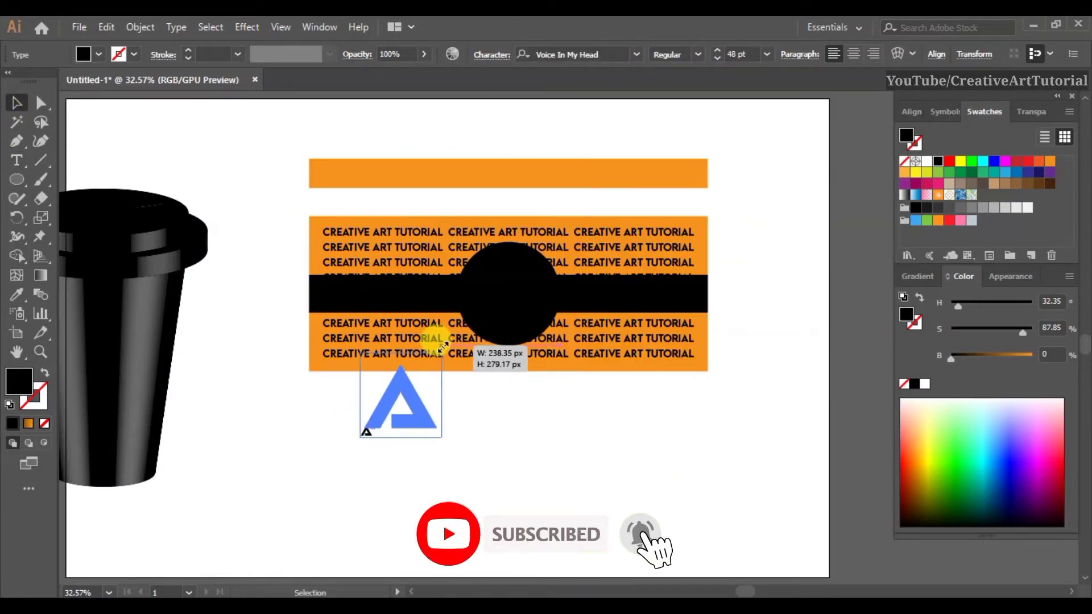
left_click_drag(414, 396, 520, 299)
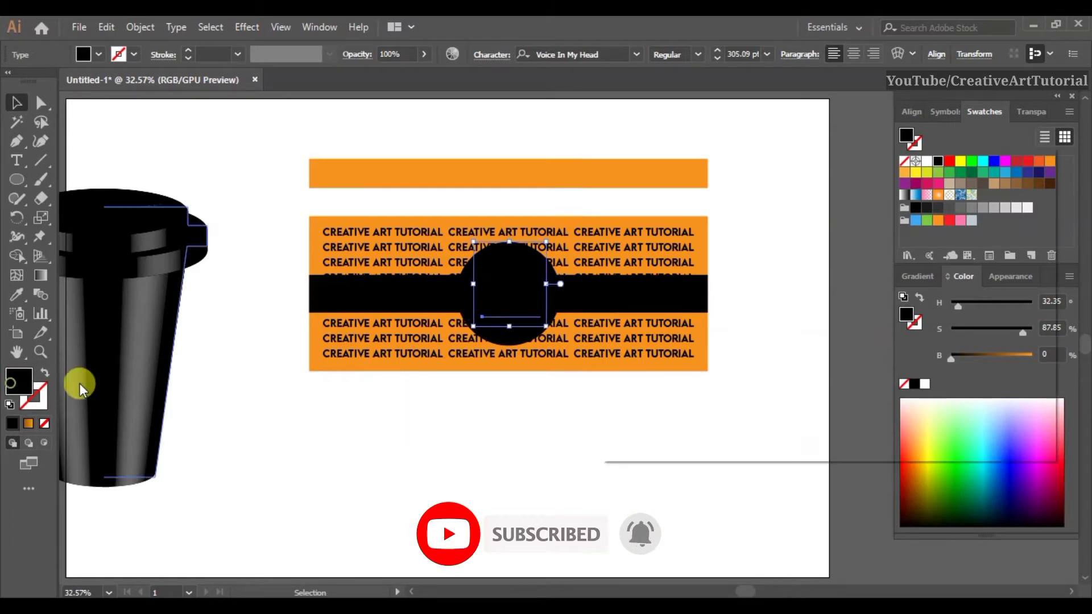
- Change the letter A's fill to white and scale it down slightly inside the circle
double_click(19, 381)
left_click(622, 206)
left_click(994, 212)
left_click(504, 454)
left_click(515, 310)
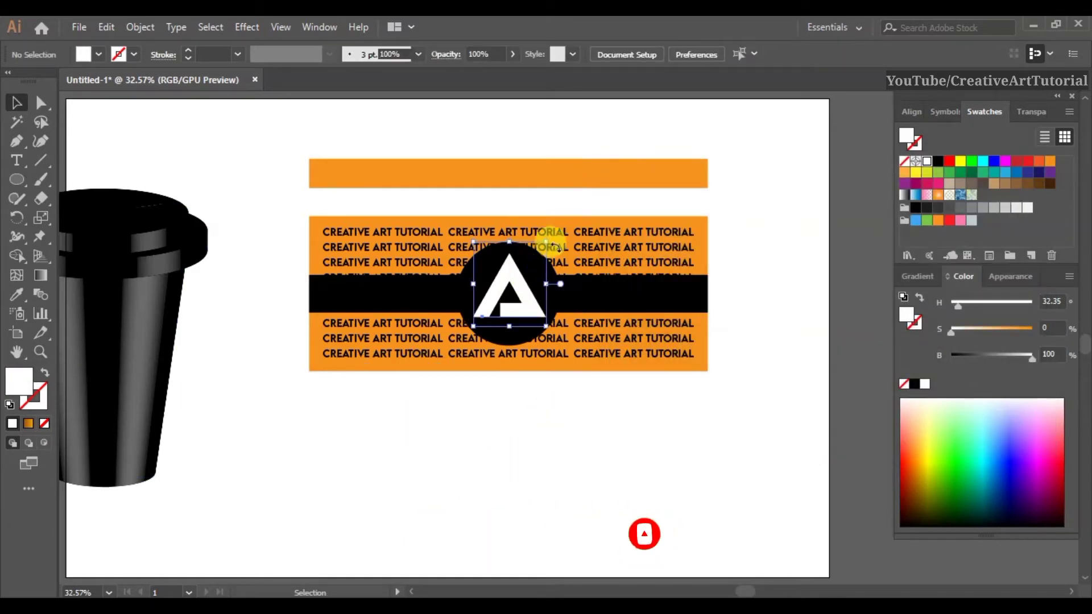
left_click_drag(554, 238, 540, 248)
left_click(189, 194)
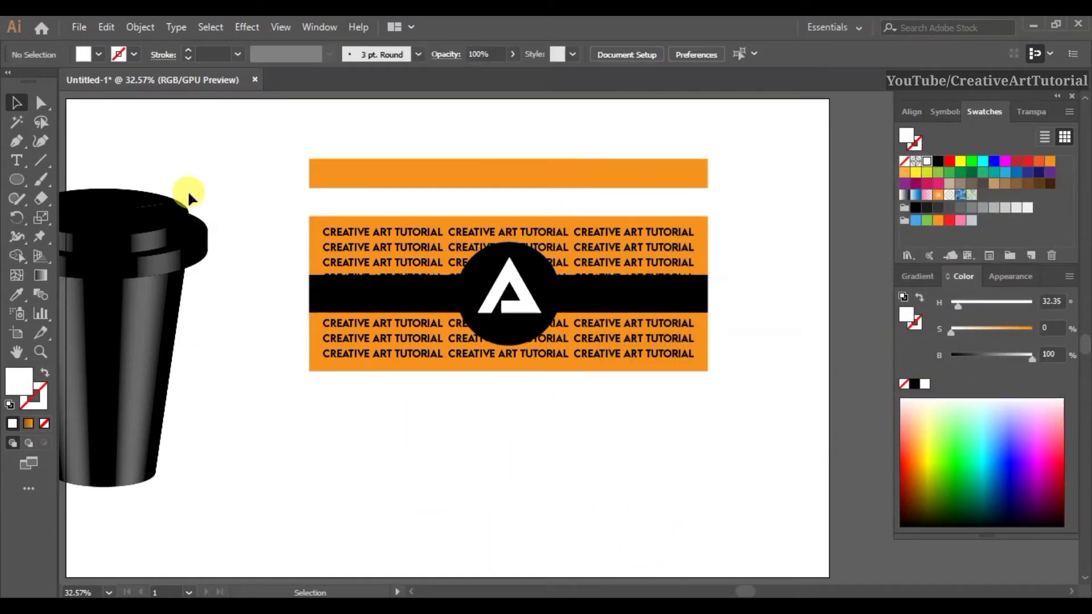
- Group the large orange rectangle with its text, black band, circle and letter A
left_click_drag(681, 328, 681, 327)
left_click(140, 27)
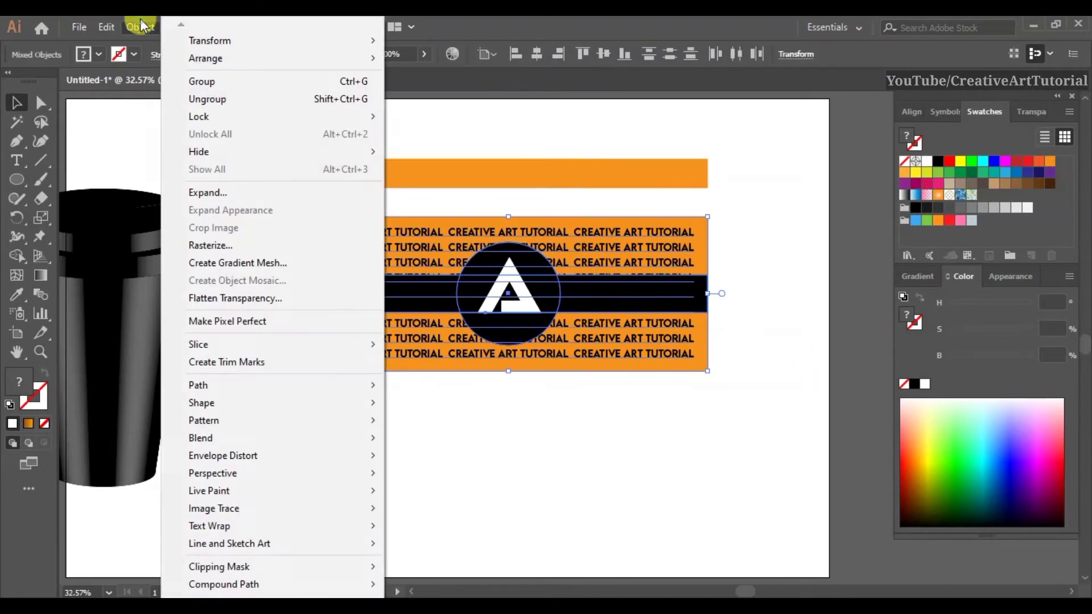
left_click(194, 80)
left_click(303, 133)
- Save the narrow orange strip and the grouped label as two separate dynamic symbols with the default options
left_click(945, 112)
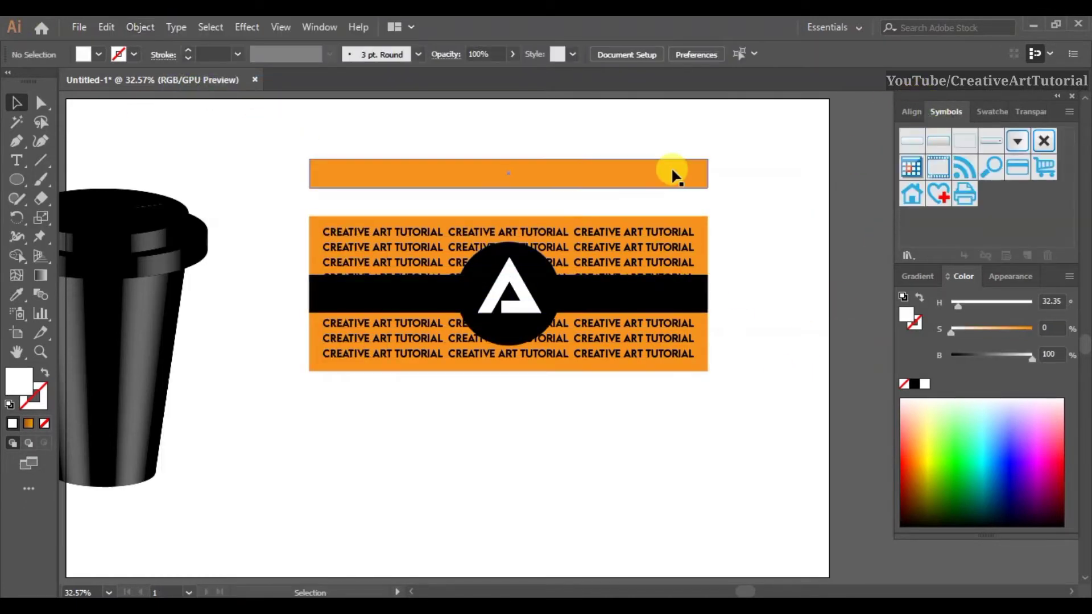
left_click_drag(672, 175, 910, 219)
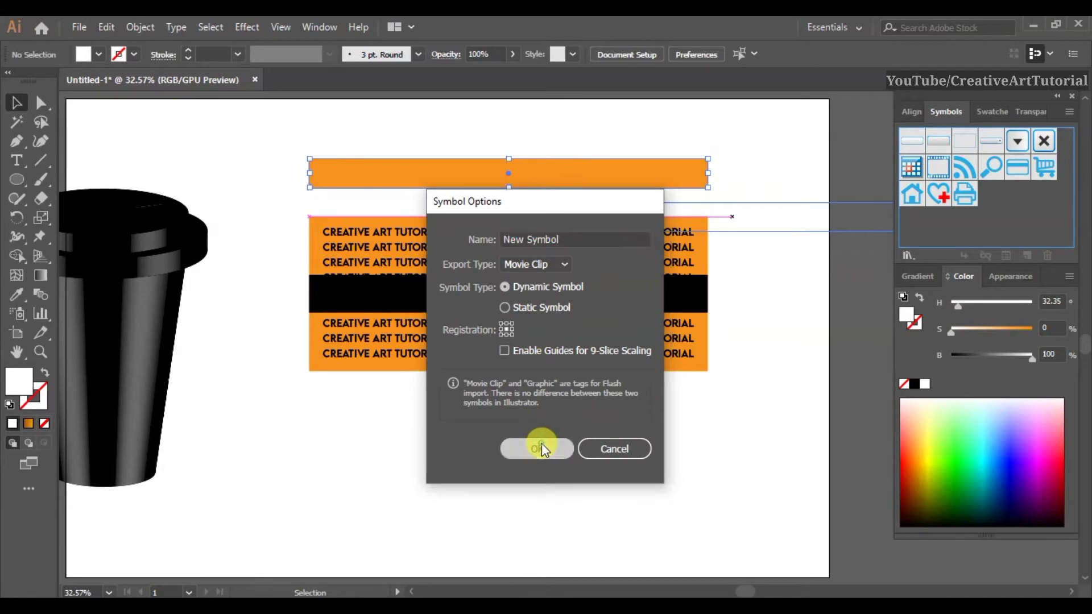
left_click(540, 446)
left_click(646, 276)
left_click_drag(689, 250, 916, 228)
left_click(538, 446)
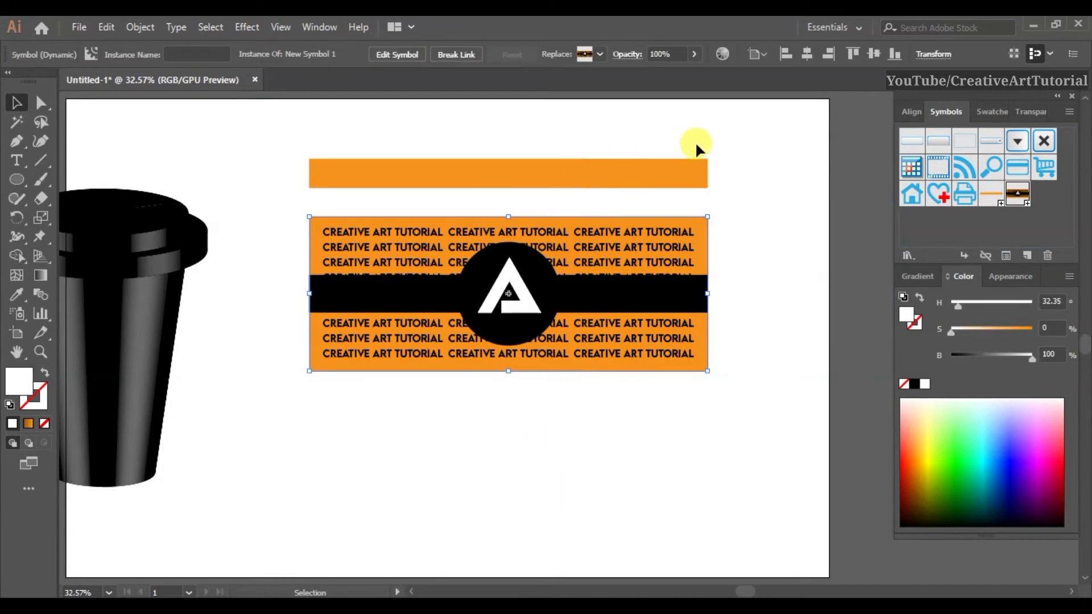
- Move the orange strip and the label together off the artboard, beyond its right edge
left_click_drag(766, 153, 599, 298)
scroll(472, 240, "down", 1)
left_click_drag(477, 264, 880, 275)
- Move the 3D cup fully onto the artboard
left_click_drag(213, 278, 500, 285)
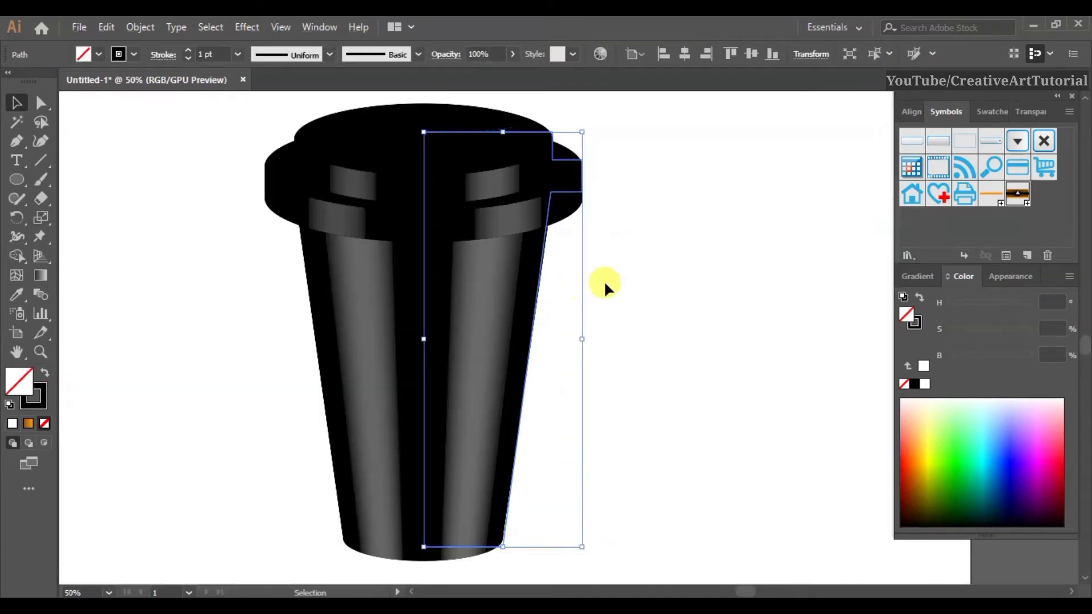
scroll(471, 264, "down", 1)
left_click_drag(471, 285, 370, 290)
left_click(541, 278)
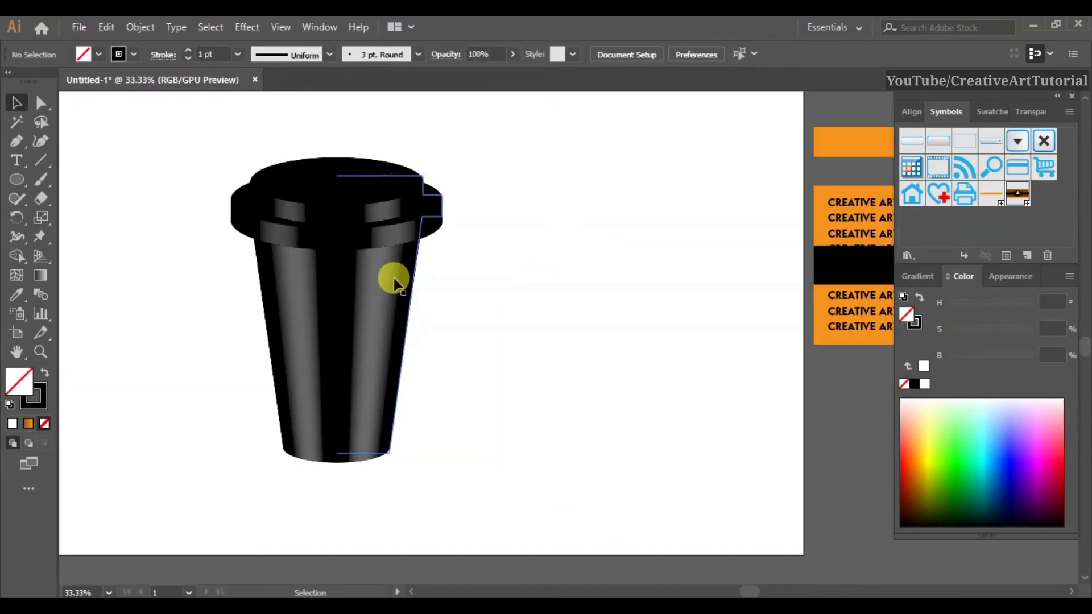
- Open the cup's 3D Revolve effect for editing with the preview on and bring up its Map Art settings
left_click(394, 280)
left_click(998, 279)
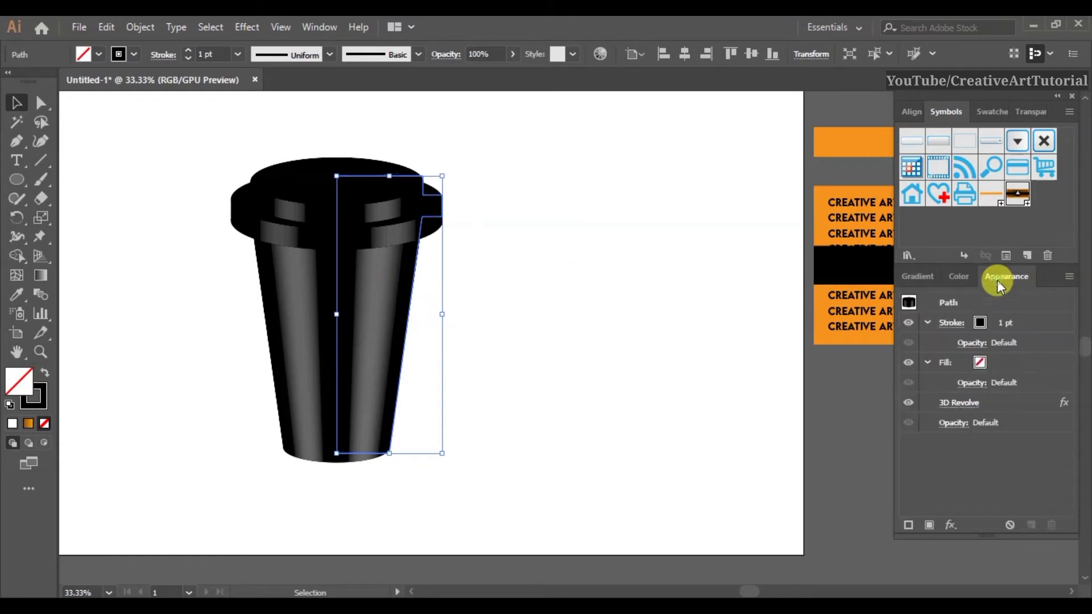
left_click(959, 403)
left_click(690, 542)
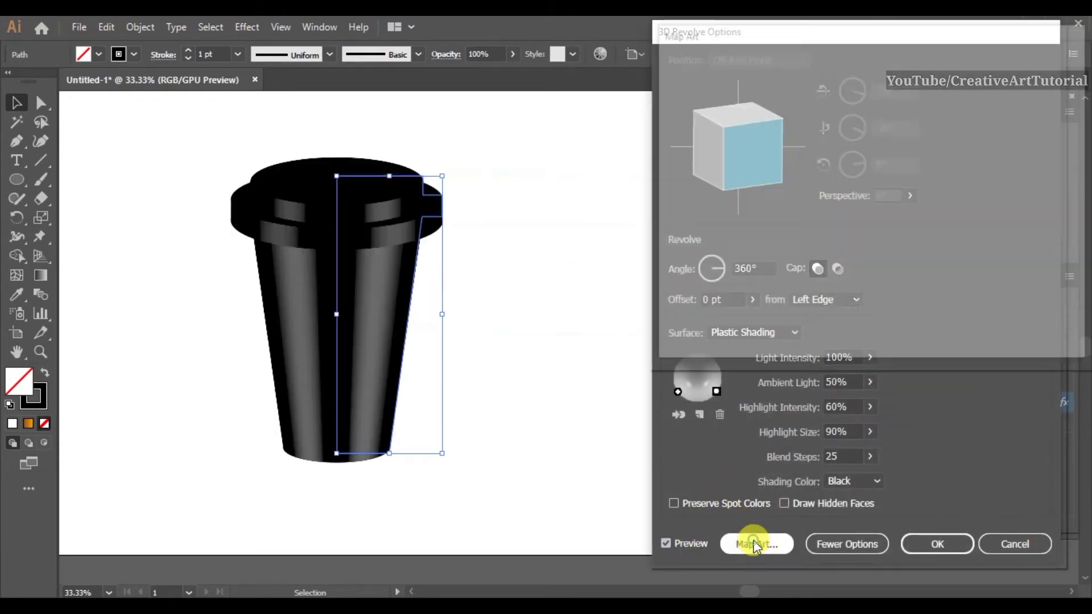
left_click(754, 542)
- Map New Symbol, the orange strip, onto the lid's rim at surface 12 of 14 and scale it to fit
left_click(989, 61)
left_click(990, 61)
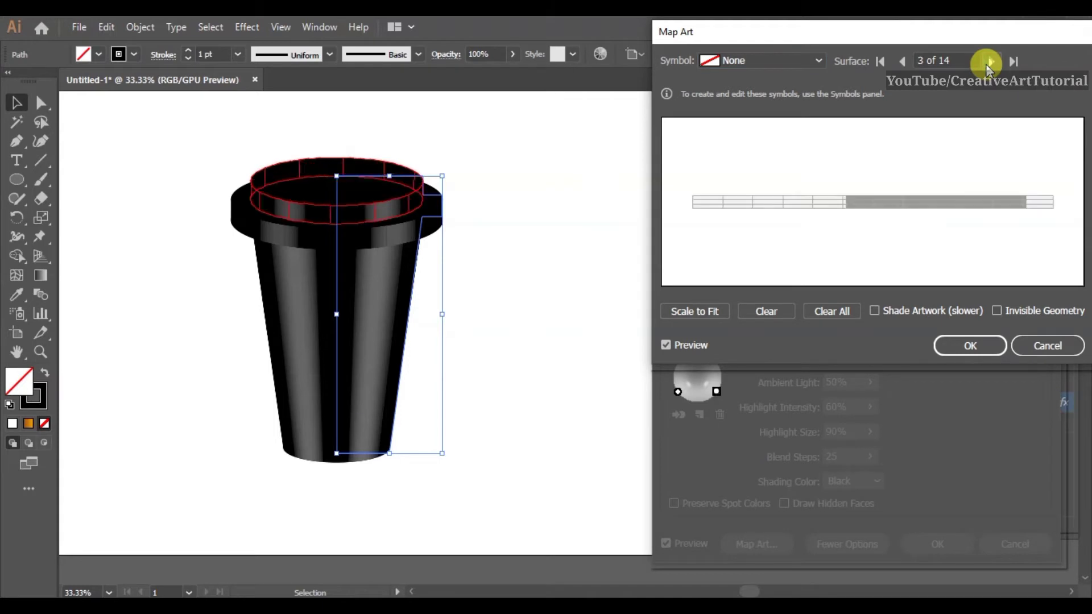
left_click(990, 62)
left_click(990, 62)
left_click(991, 61)
left_click(991, 62)
left_click(991, 62)
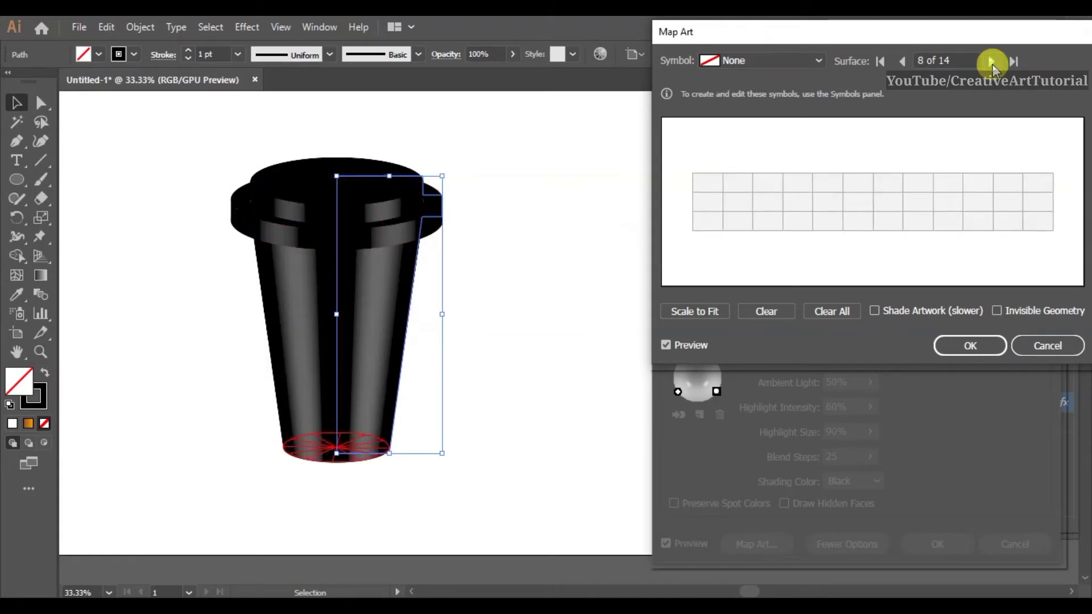
left_click(991, 62)
left_click(990, 61)
left_click(991, 62)
left_click(991, 61)
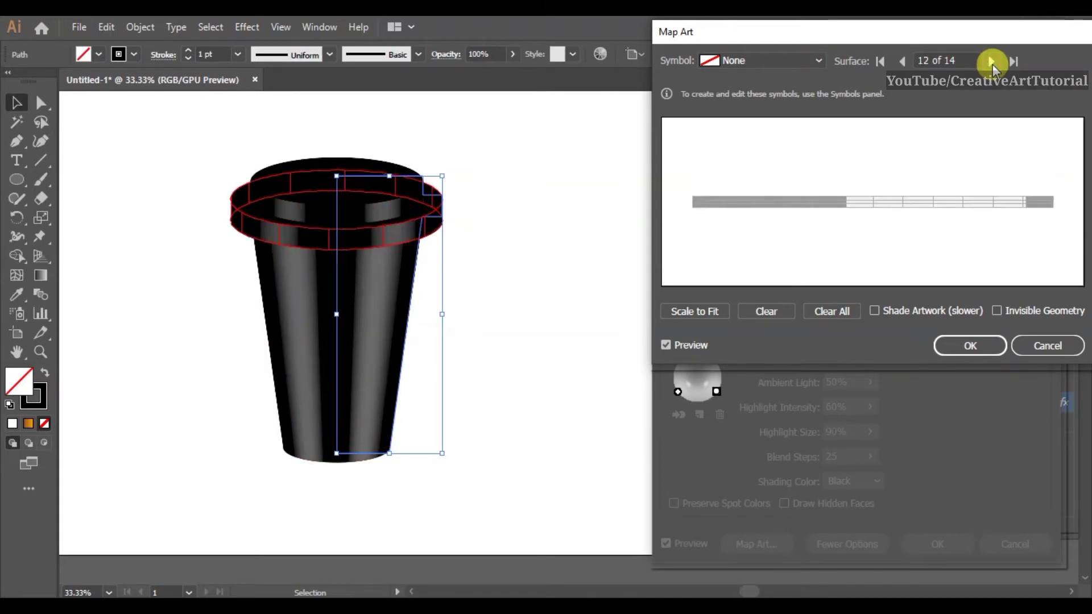
left_click(801, 59)
left_click(772, 358)
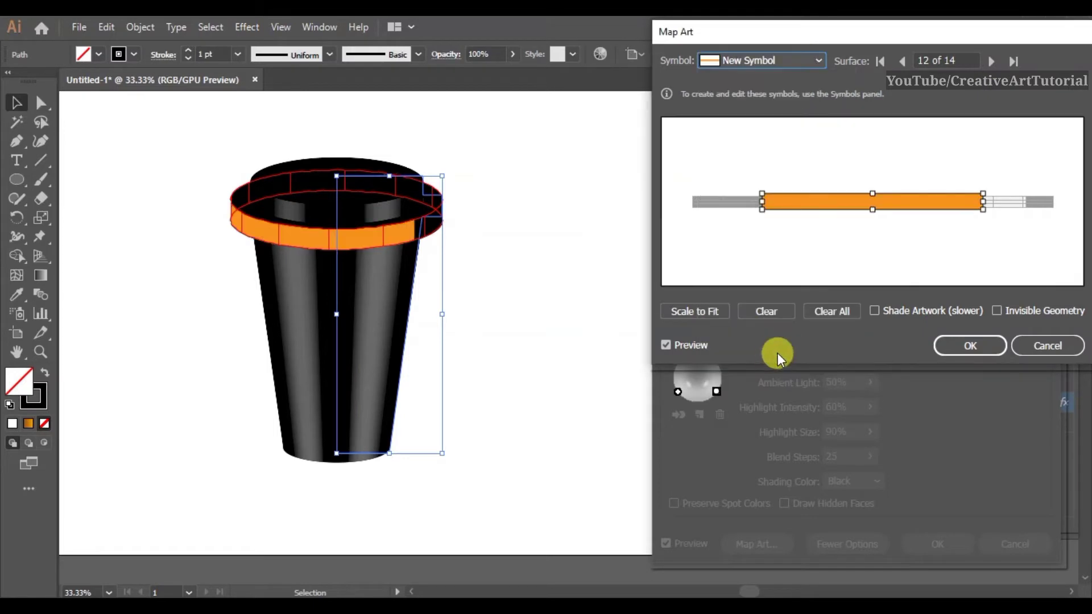
left_click(718, 310)
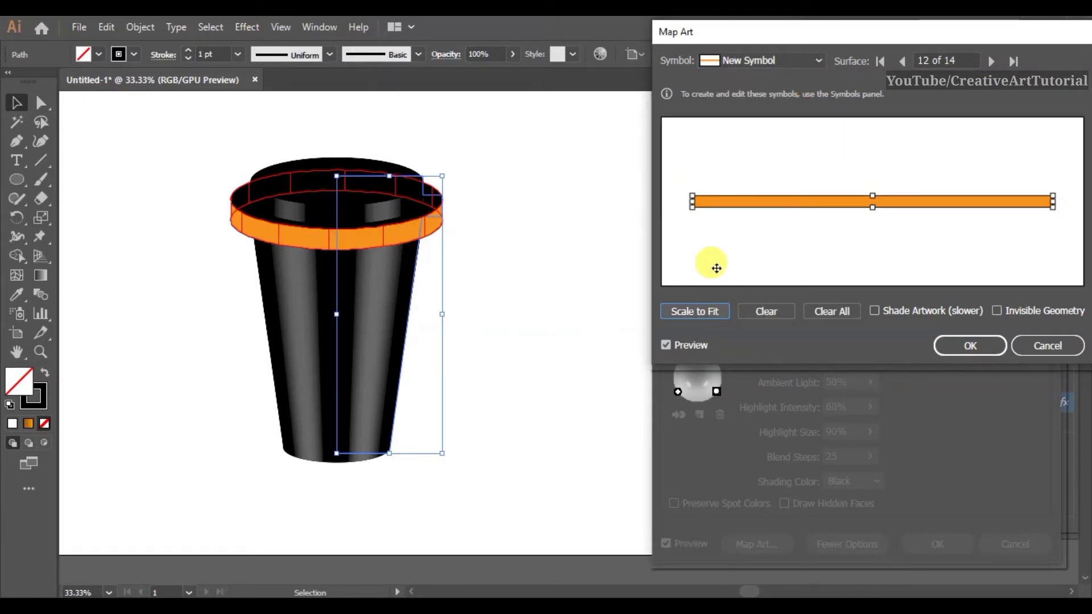
- Map New Symbol 1 onto the cup body at surface 10 of 14, enlarging and shifting it so the logo faces front
left_click(902, 61)
left_click(902, 61)
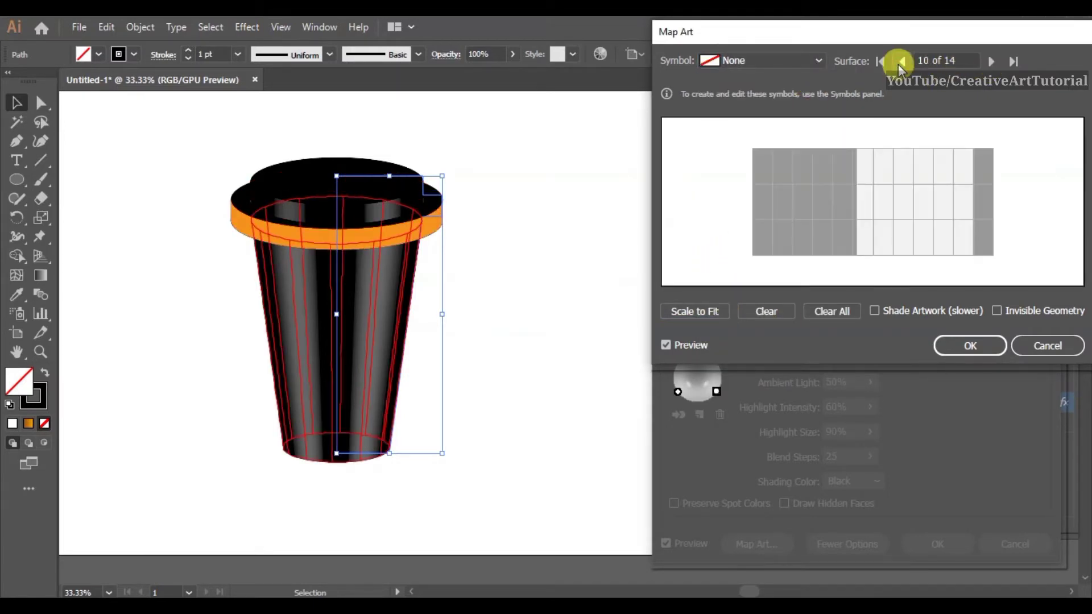
left_click(801, 58)
left_click(781, 375)
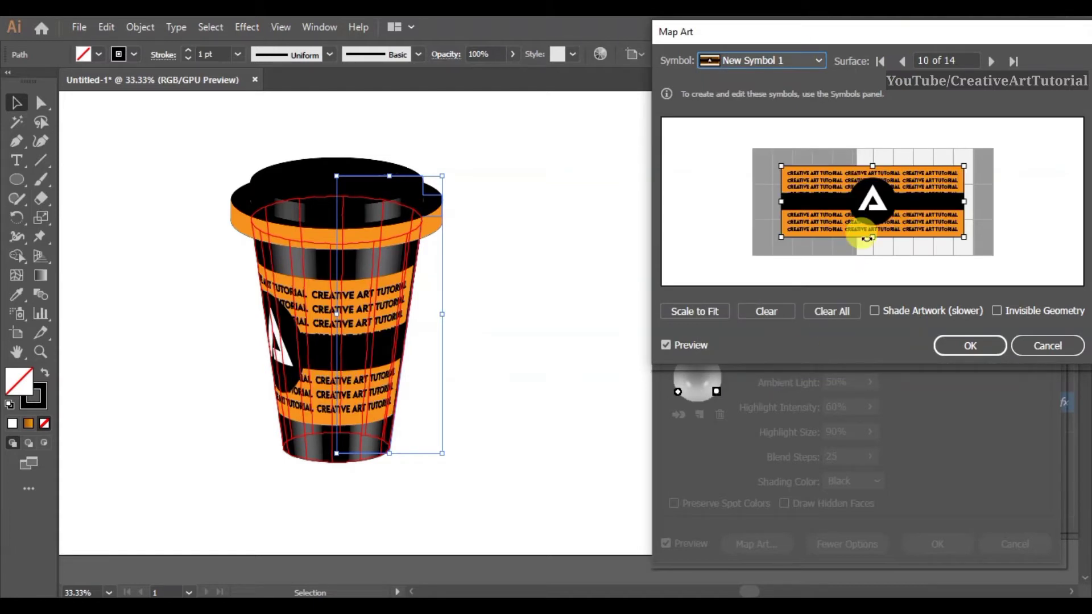
left_click_drag(886, 212, 937, 190)
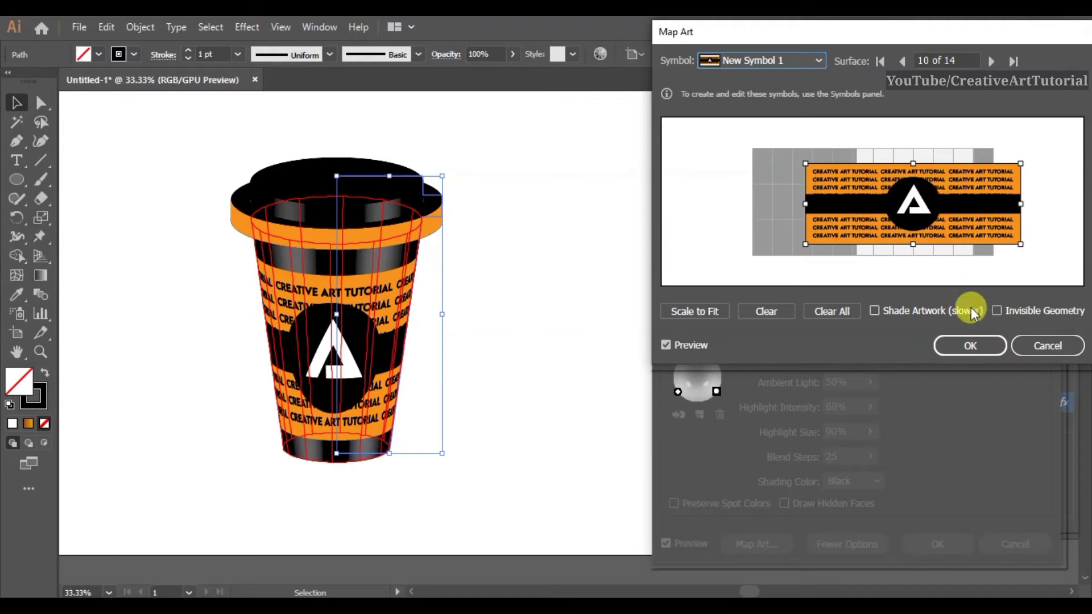
- Turn on artwork shading and apply the mapped art and the 3D Revolve settings to the cup
left_click(874, 311)
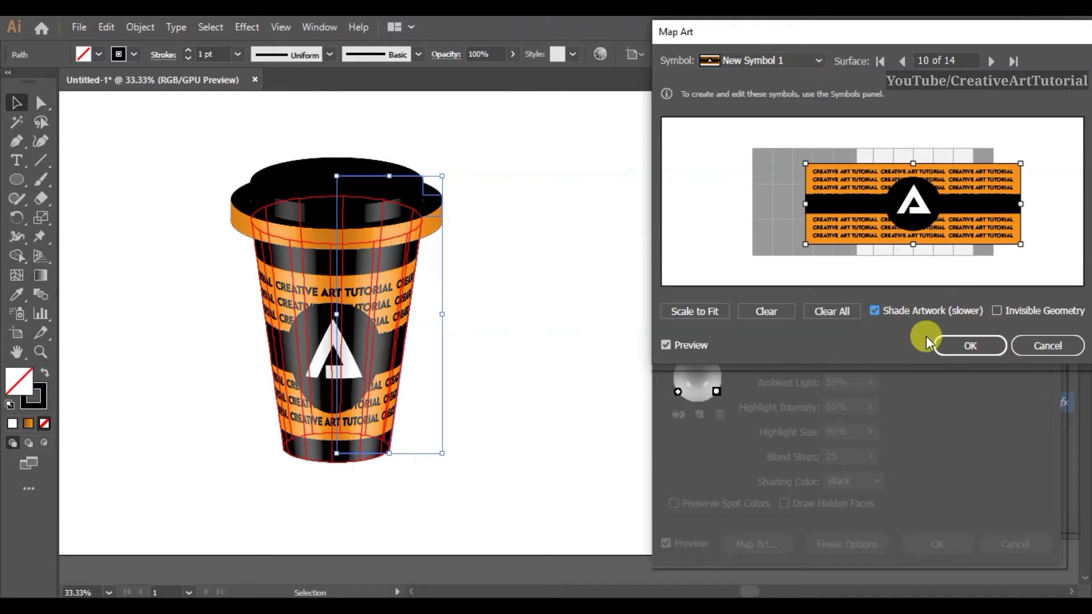
left_click(971, 346)
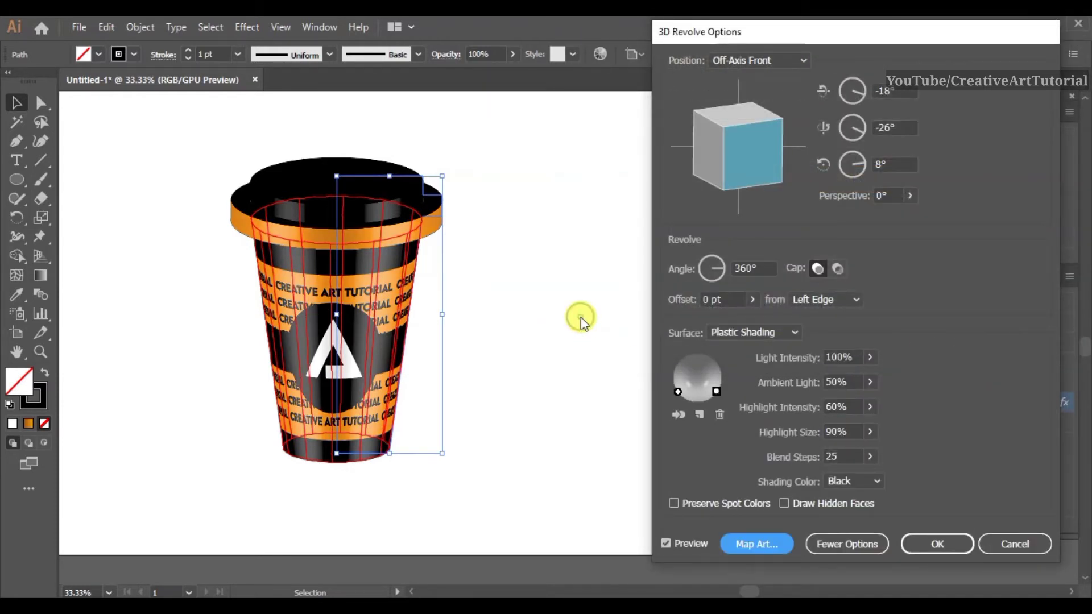
left_click(942, 550)
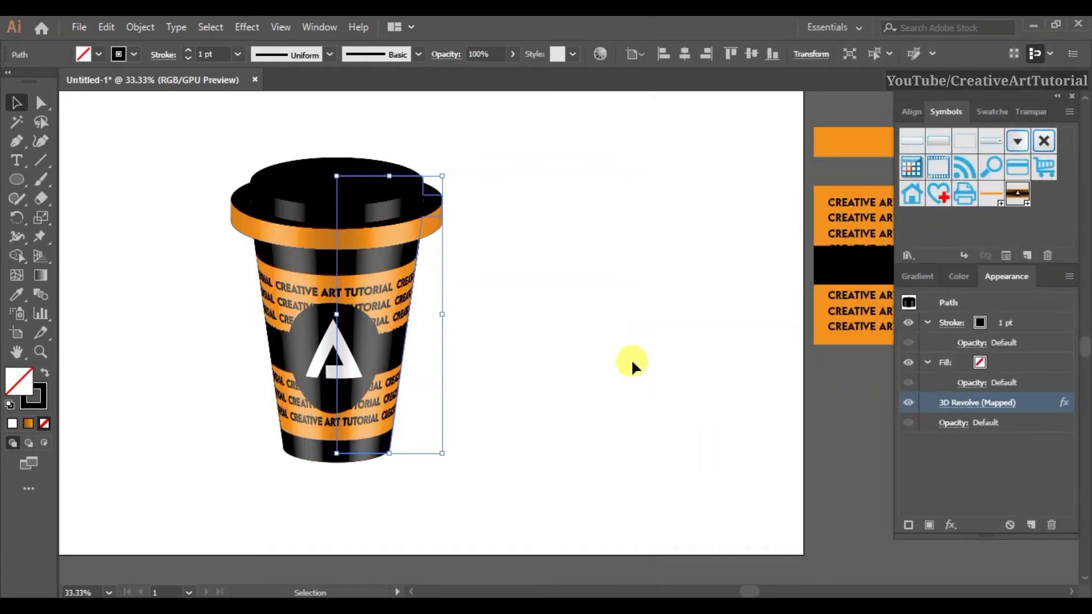
- Draw a thin flat ellipse beside the cup and fill it with the linear brown-to-orange gradient
left_click(17, 199)
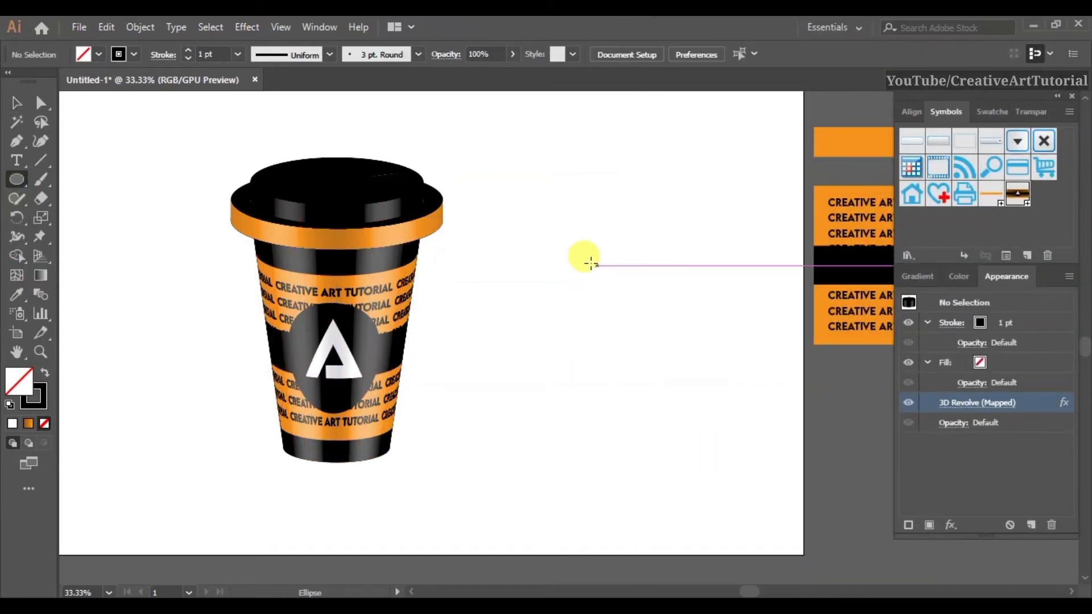
left_click_drag(560, 260, 629, 272)
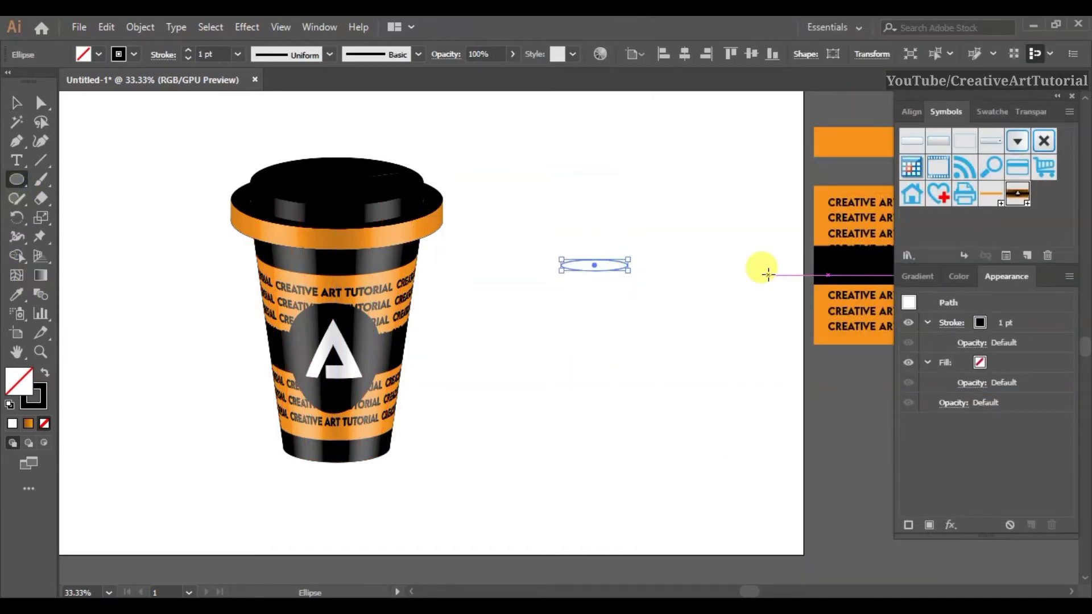
left_click(922, 281)
left_click(937, 405)
left_click(906, 426)
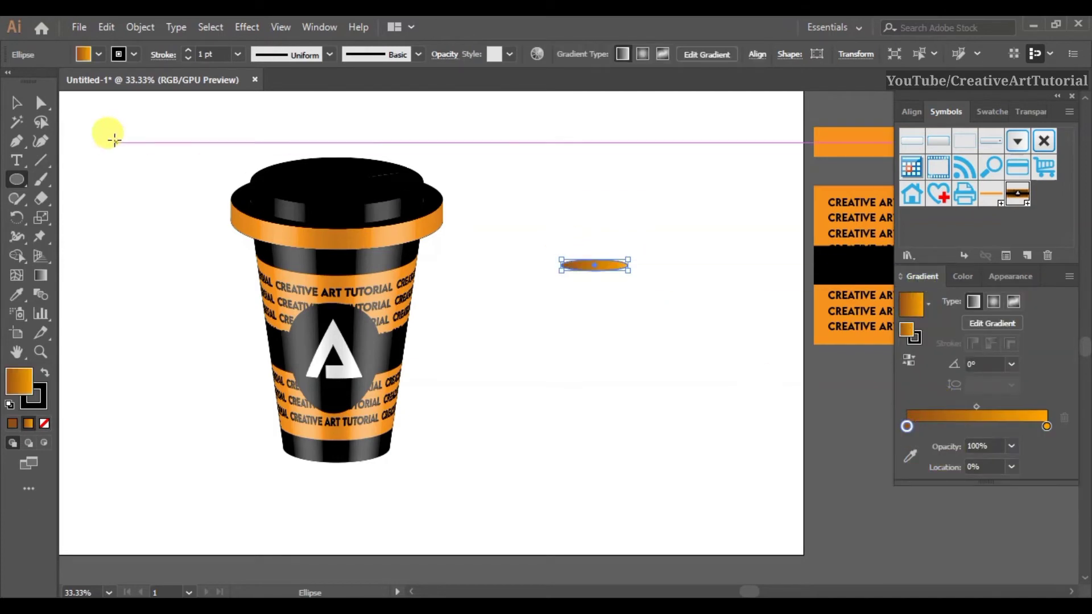
- Lay out three gradient ellipses along a bent straw path: one horizontal at the base, one tilted at the bend, one steeply rotated at the tip
left_click(15, 105)
left_click(904, 426)
left_click_drag(606, 265, 551, 340)
scroll(545, 278, "up", 5)
scroll(477, 270, "down", 3)
scroll(477, 272, "down", 1)
left_click_drag(501, 272, 628, 241)
scroll(660, 215, "up", 3)
scroll(629, 241, "down", 3)
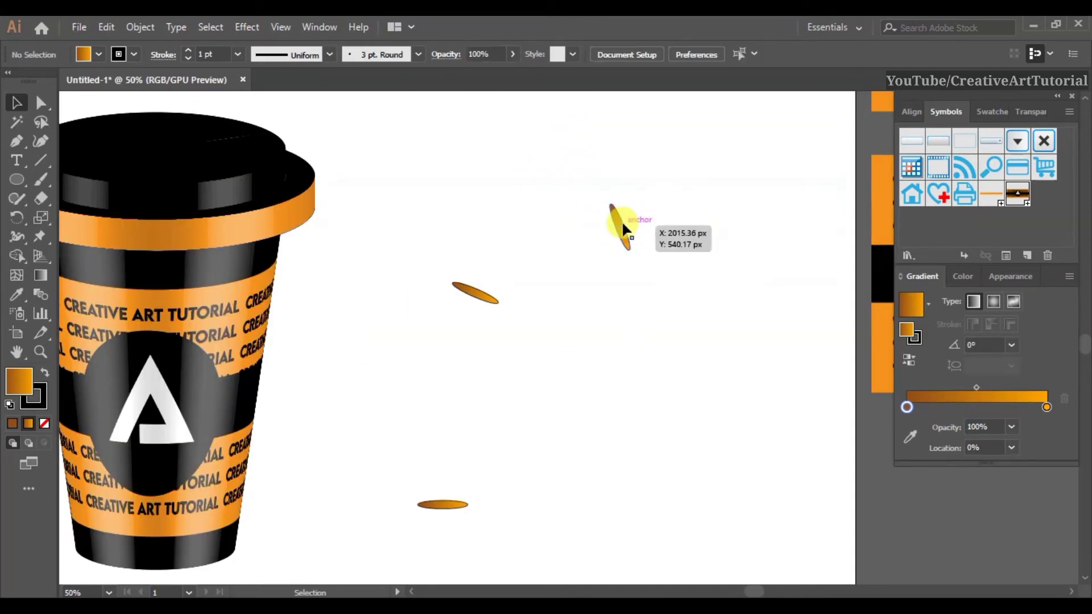
- Select all three ellipses, remove their stroke and make the gradient fill active
left_click_drag(447, 509, 447, 509)
left_click(34, 397)
left_click(45, 424)
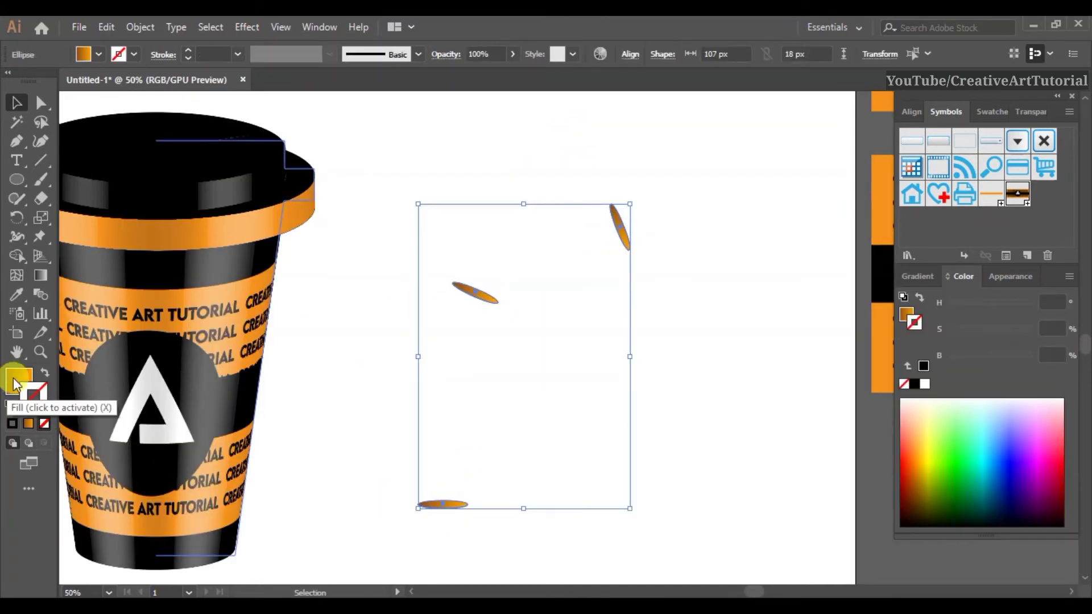
left_click(18, 380)
- Blend the three ellipses using Specified Steps, raising the step count until the bent straw looks solid
left_click(140, 27)
mouse_move(219, 438)
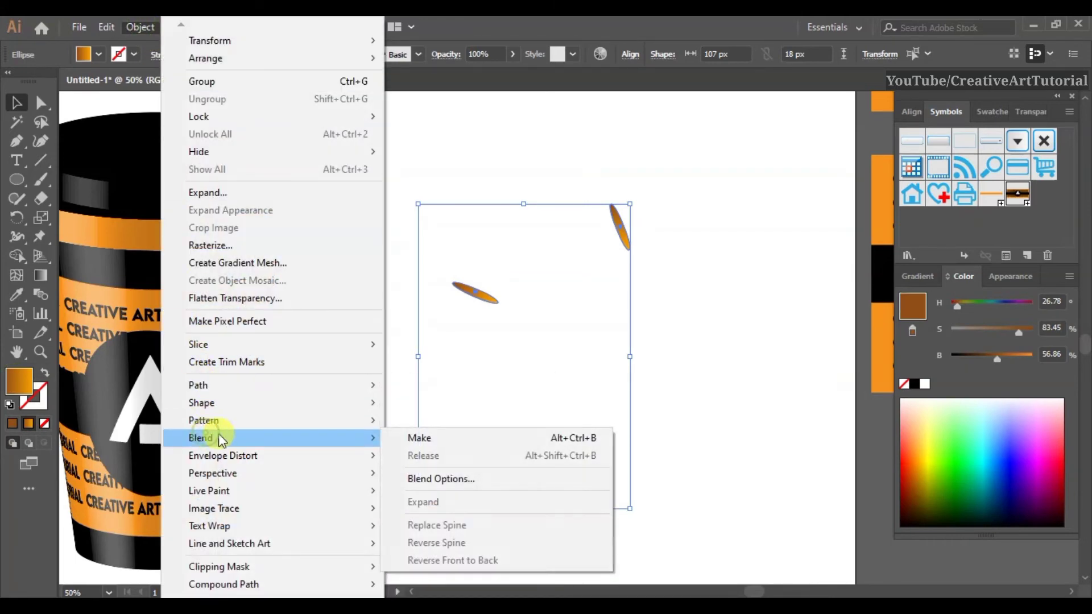
left_click(421, 438)
double_click(43, 287)
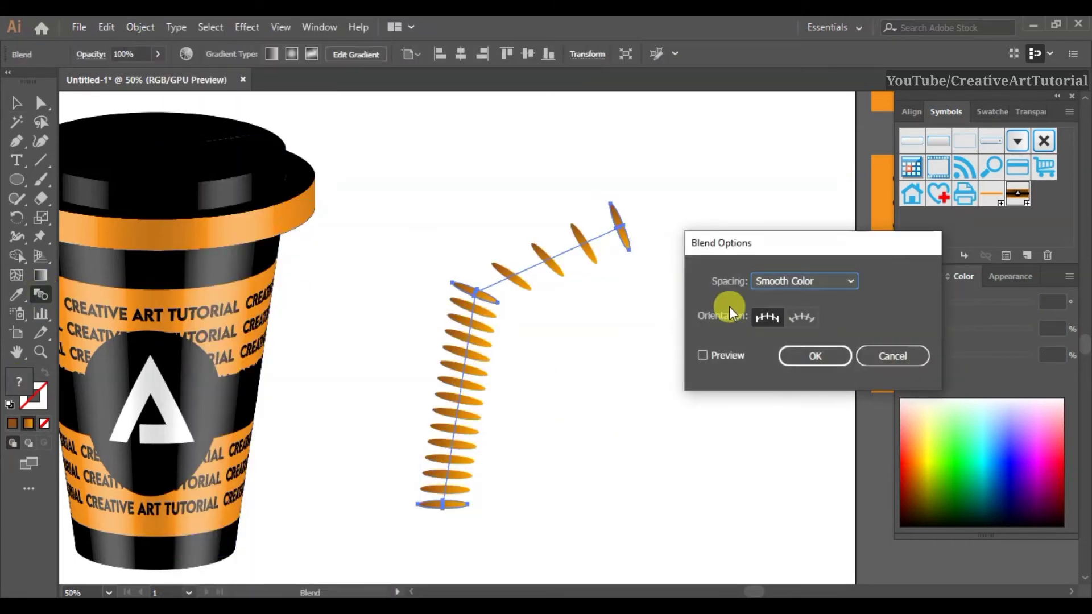
left_click(817, 284)
left_click(814, 313)
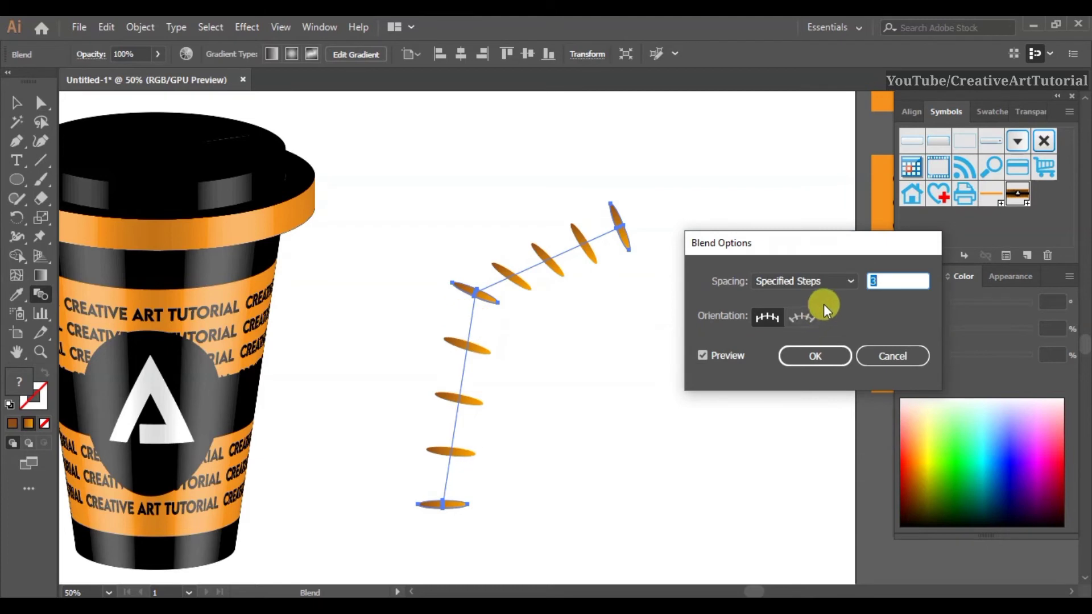
scroll(892, 283, "up", 19)
scroll(892, 283, "up", 20)
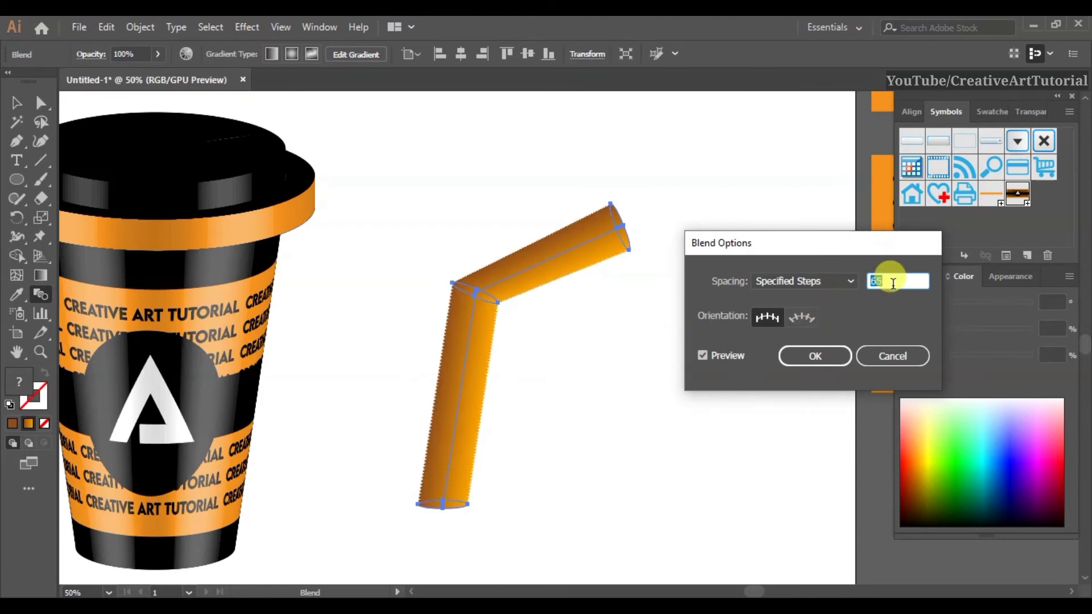
left_click(819, 355)
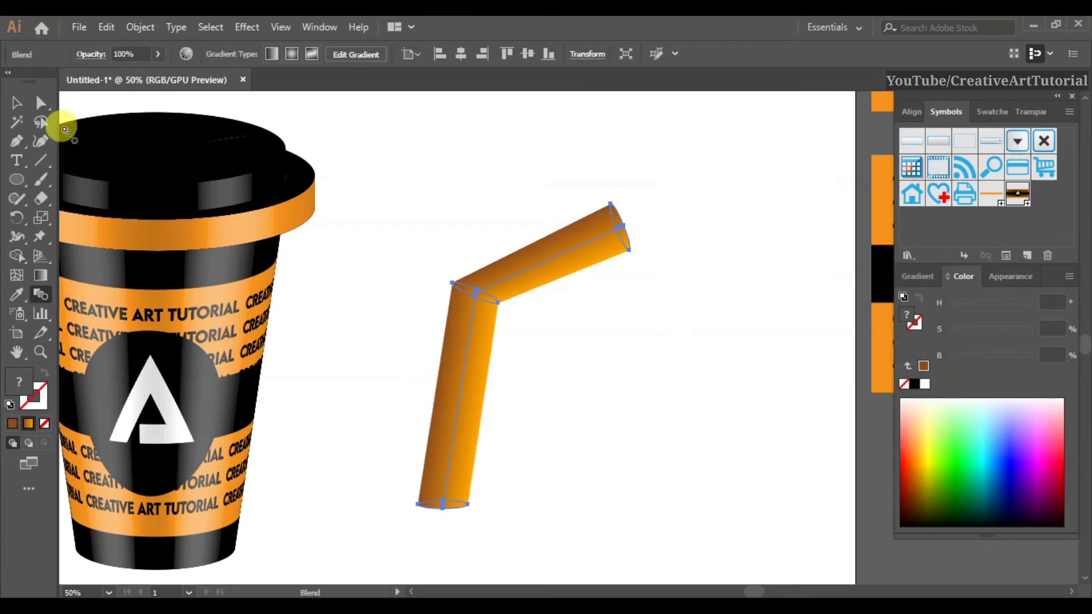
- Stretch the blended straw taller and narrower, and scale it down to about 170.5 by 569 px
left_click(16, 102)
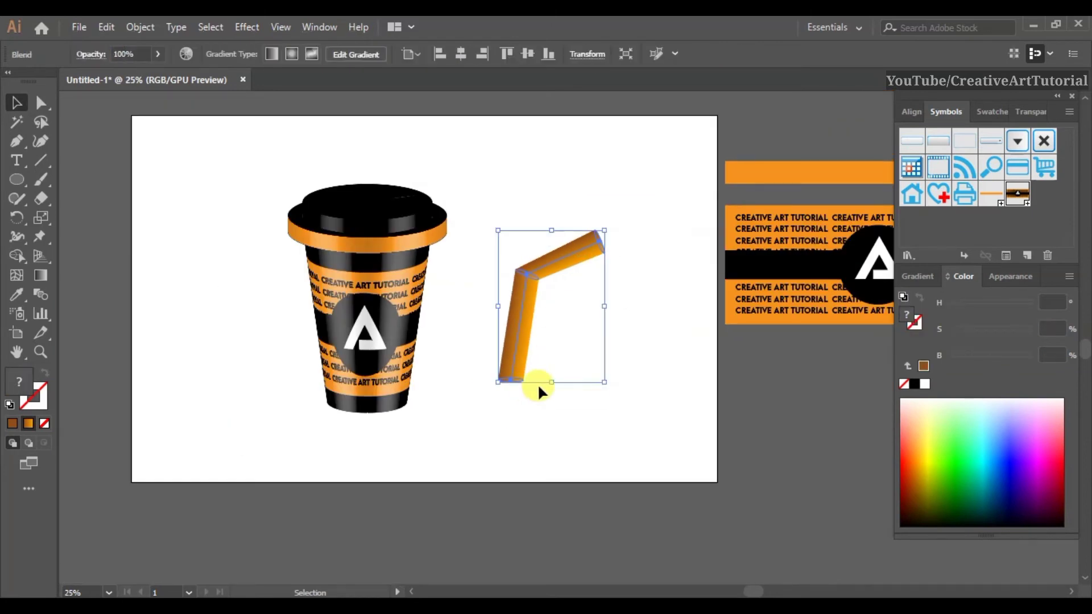
left_click_drag(541, 383, 584, 343)
left_click(643, 305)
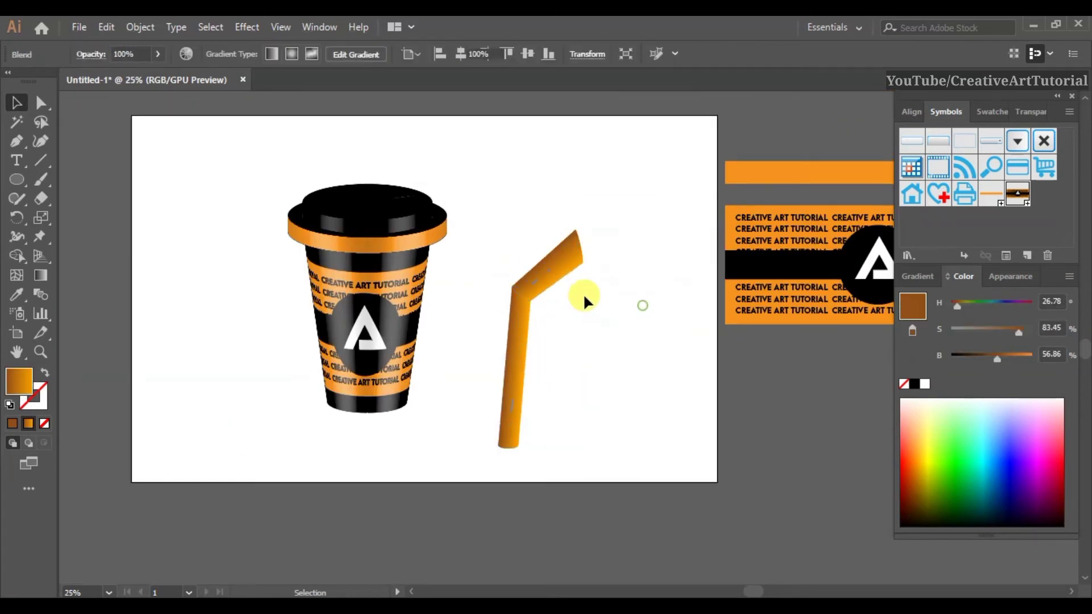
left_click(573, 265)
left_click(636, 297)
left_click(521, 396)
left_click_drag(575, 227, 537, 312)
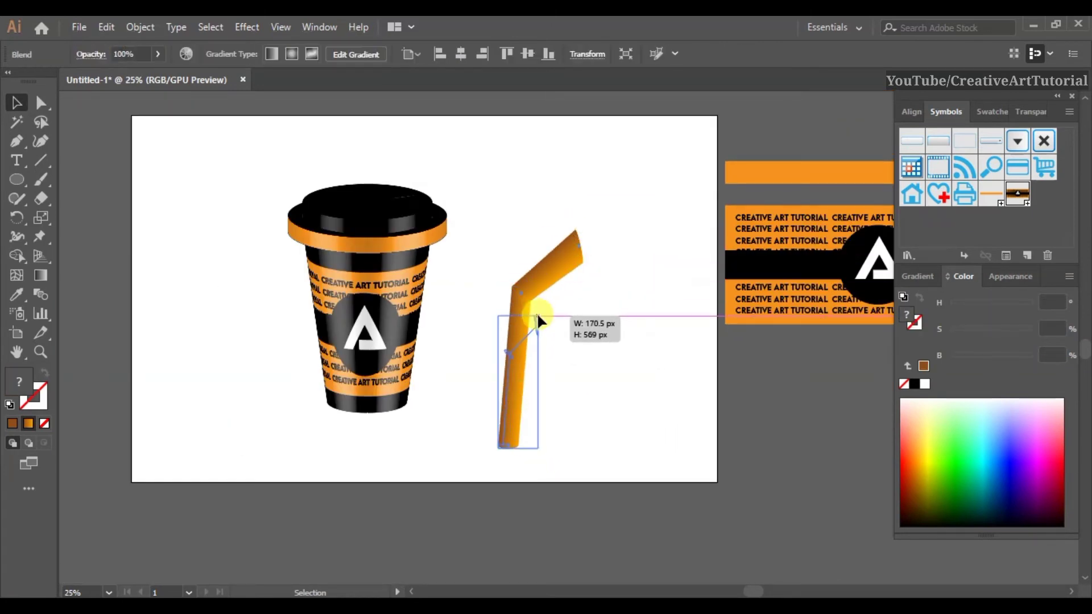
left_click(546, 307)
- Draw a small flat ellipse above the straw with a gradient from dark brown at 23% brightness to a dimmed cream at about 9% saturation
left_click(16, 180)
left_click_drag(516, 249, 573, 254)
left_click(917, 276)
double_click(907, 480)
left_click_drag(956, 335, 929, 334)
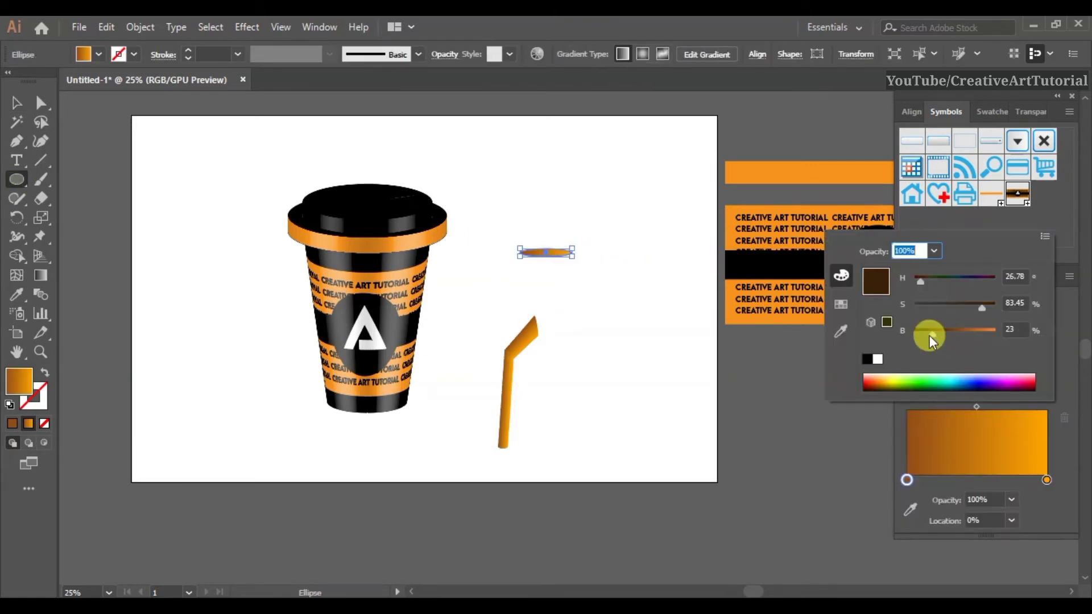
double_click(1046, 480)
left_click_drag(992, 311, 920, 307)
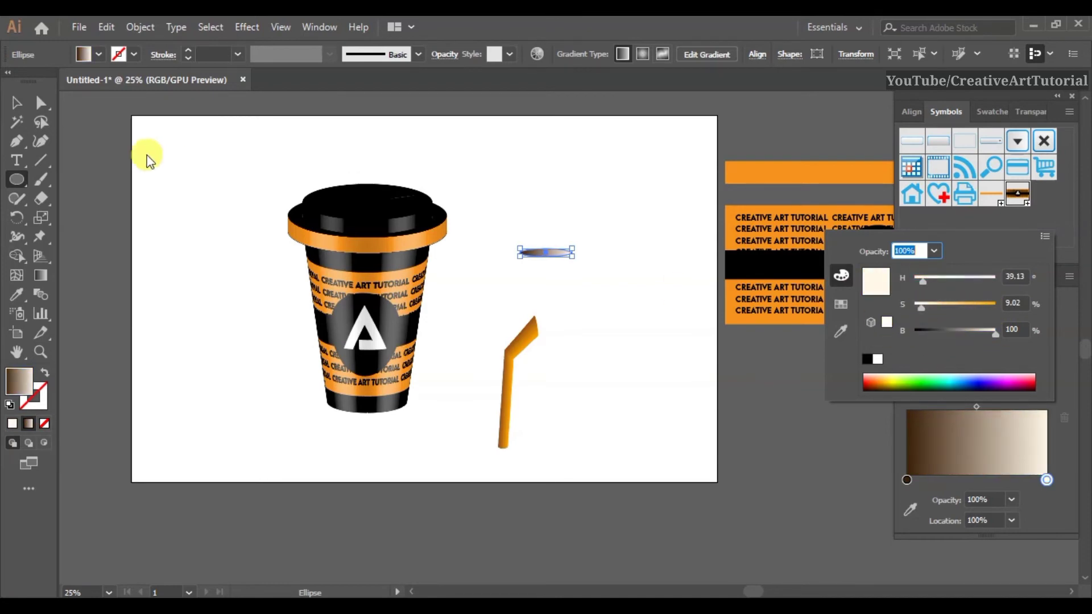
left_click_drag(994, 335, 971, 336)
key("Escape")
- Place the small ellipse on the cup lid as the straw hole, resize it and rotate it to about -9°
key("v")
left_click_drag(545, 252, 335, 206)
scroll(335, 205, "up", 3)
left_click_drag(449, 186, 351, 200)
left_click_drag(339, 210, 364, 205)
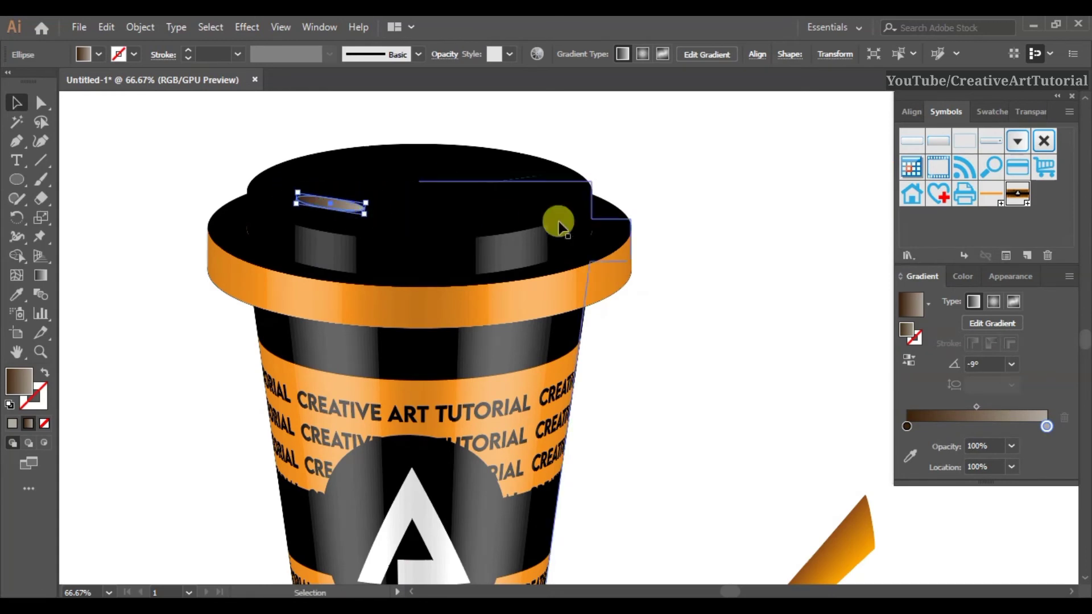
left_click(485, 226)
left_click(369, 202)
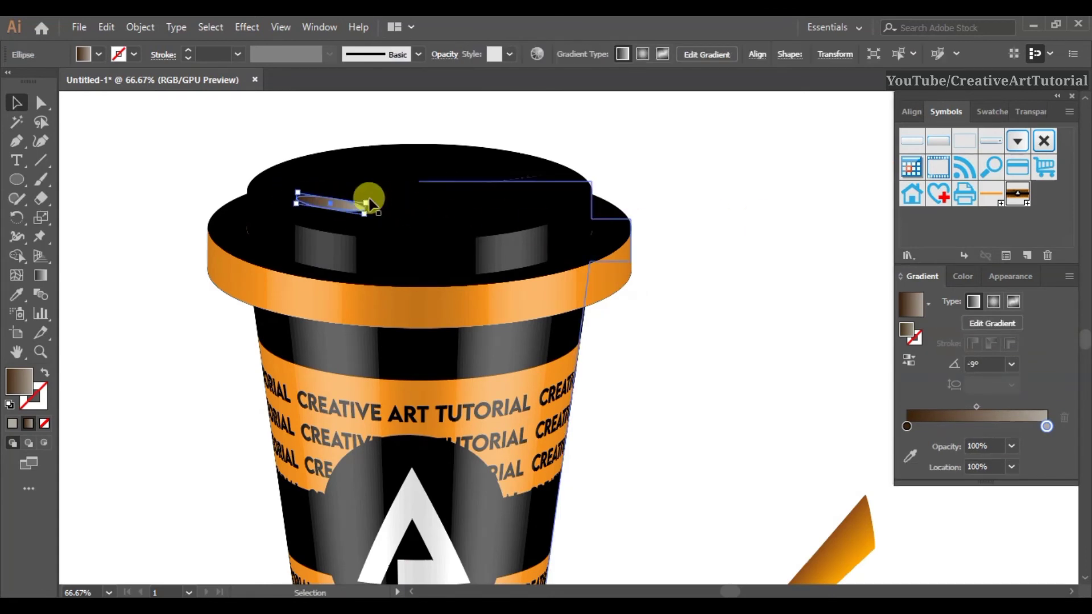
- Darken the straw hole's starting gradient stop to black with 0% brightness and deselect it
double_click(906, 426)
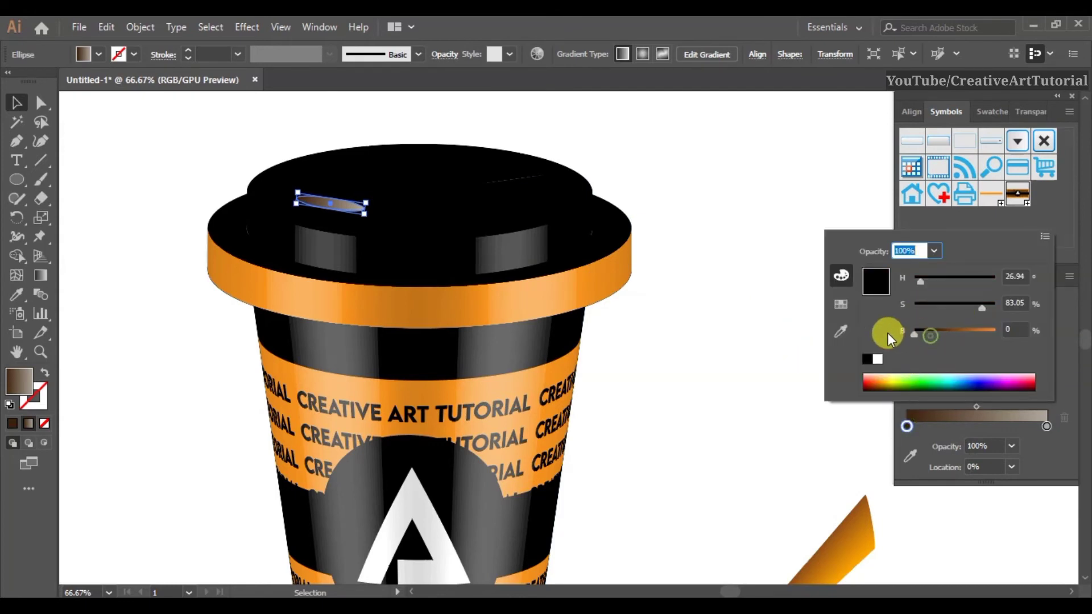
left_click_drag(888, 333, 885, 334)
left_click(13, 105)
left_click(139, 120)
- Stand the straw in the lid's hole, fine-tune its position and bring it to the front
scroll(414, 334, "down", 1)
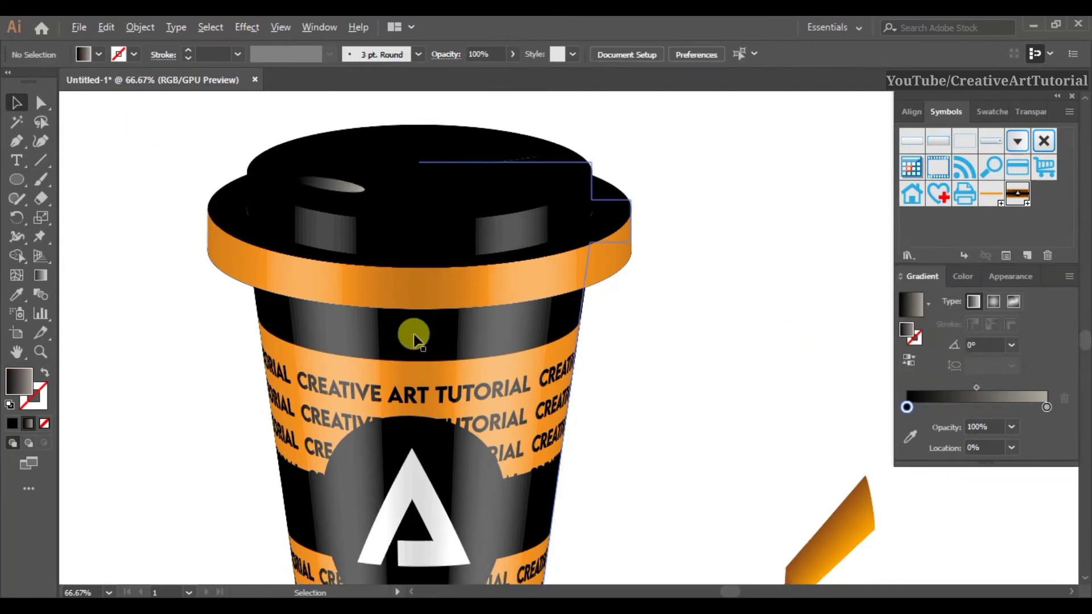
scroll(414, 335, "down", 2)
left_click_drag(598, 464, 383, 142)
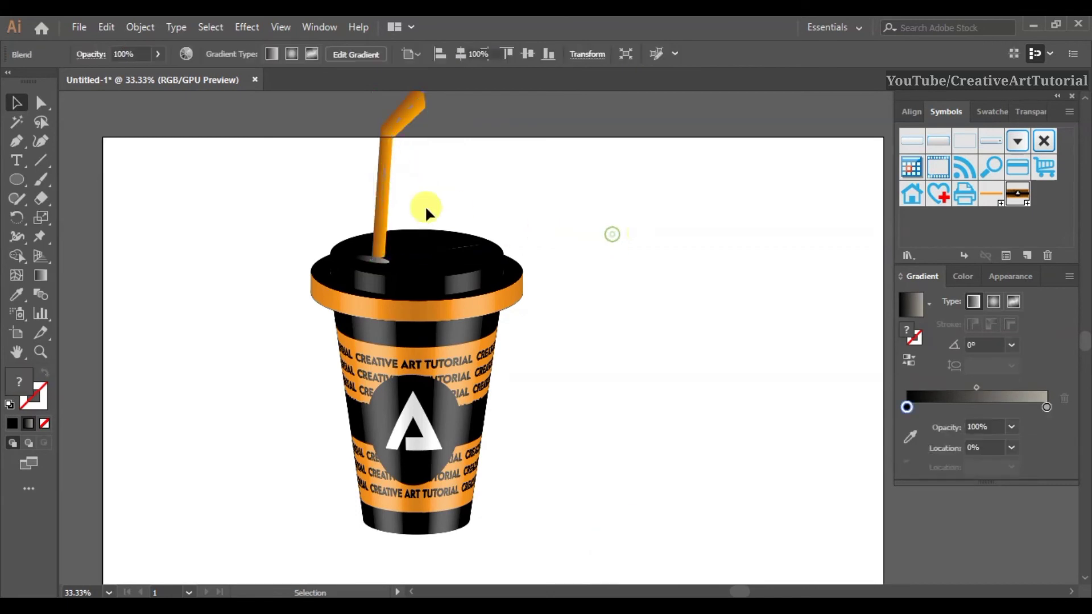
scroll(398, 206, "up", 2)
left_click_drag(380, 206, 370, 211)
scroll(369, 212, "down", 1)
right_click(364, 204)
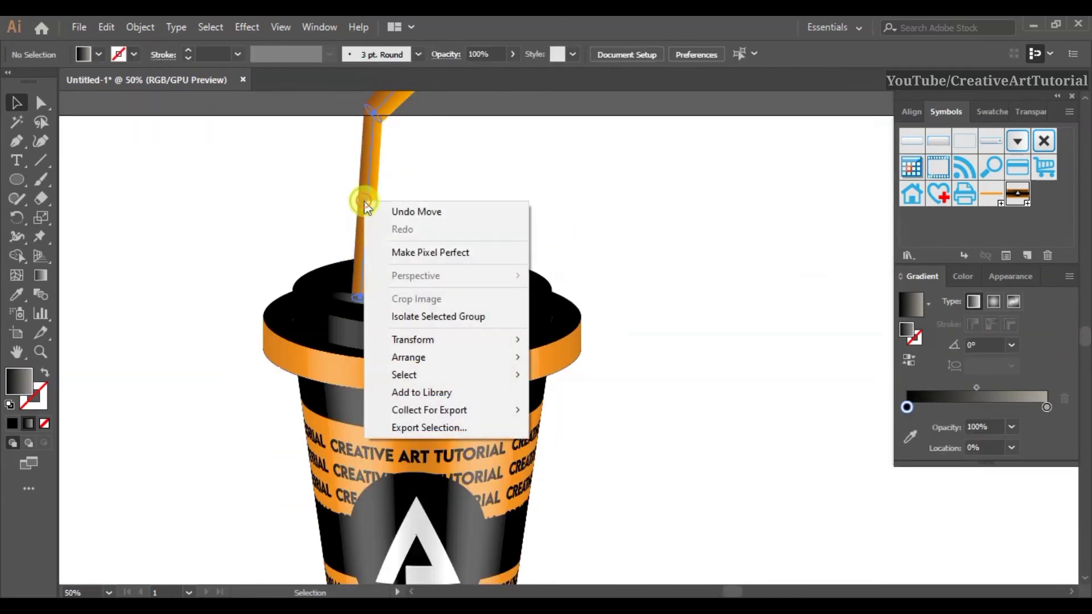
left_click(554, 356)
left_click(253, 267)
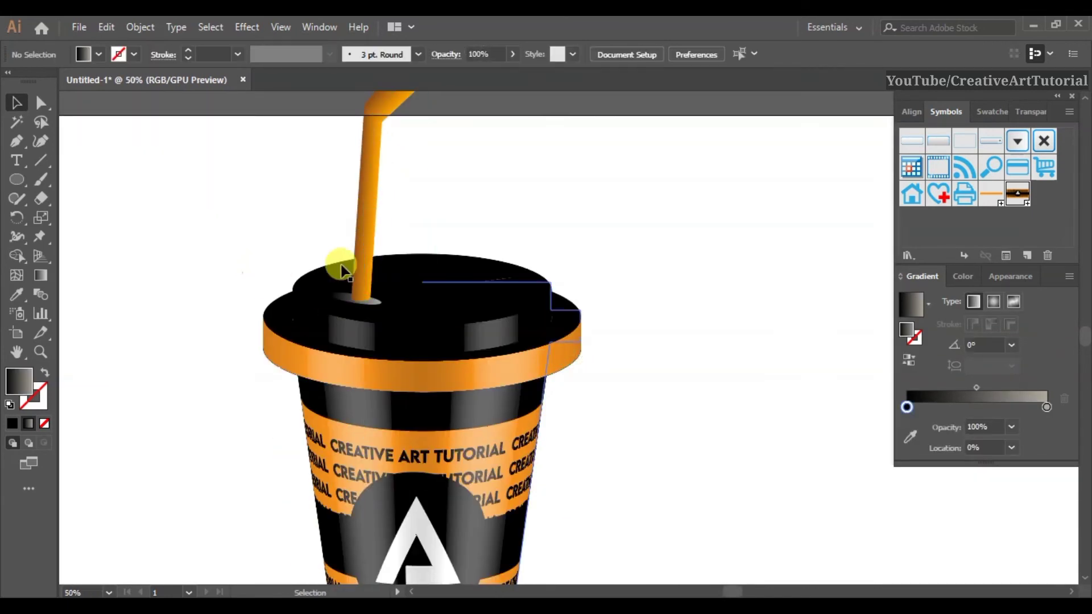
- Select the cup, straw and hole together and move them to the right half of the artboard
scroll(341, 290, "down", 3)
left_click_drag(362, 226, 494, 451)
left_click_drag(450, 378, 563, 411)
left_click(350, 242)
- Draw a rectangle covering the whole artboard, give it a radial gradient and reverse the gradient's direction
left_click_drag(8, 182, 45, 178)
mouse_move(290, 254)
left_mouse_down()
mouse_move(674, 457)
mouse_move(680, 498)
left_mouse_up()
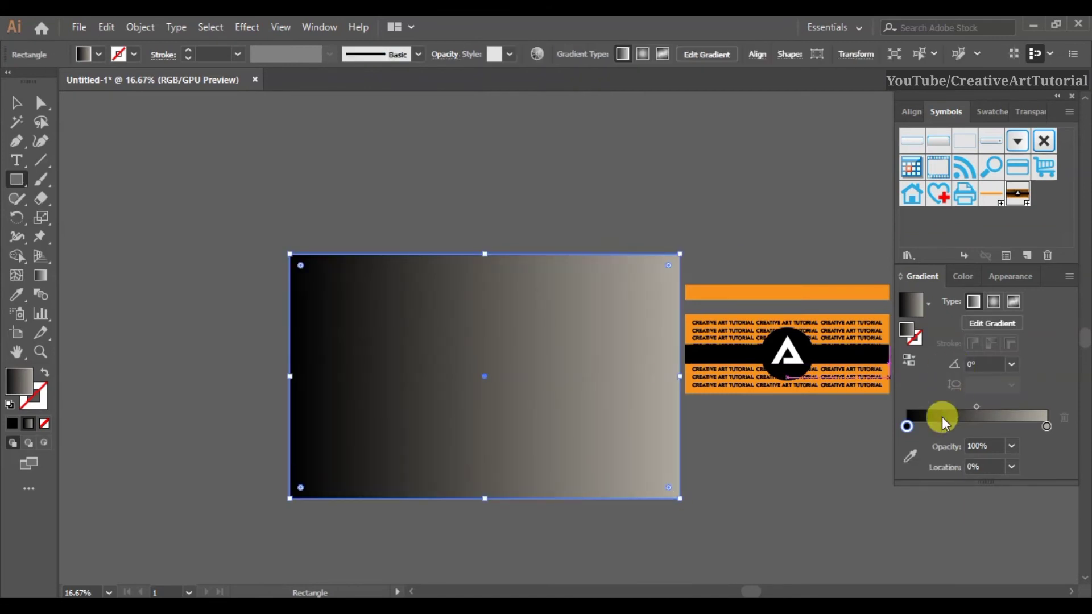
left_click(994, 302)
left_click(909, 361)
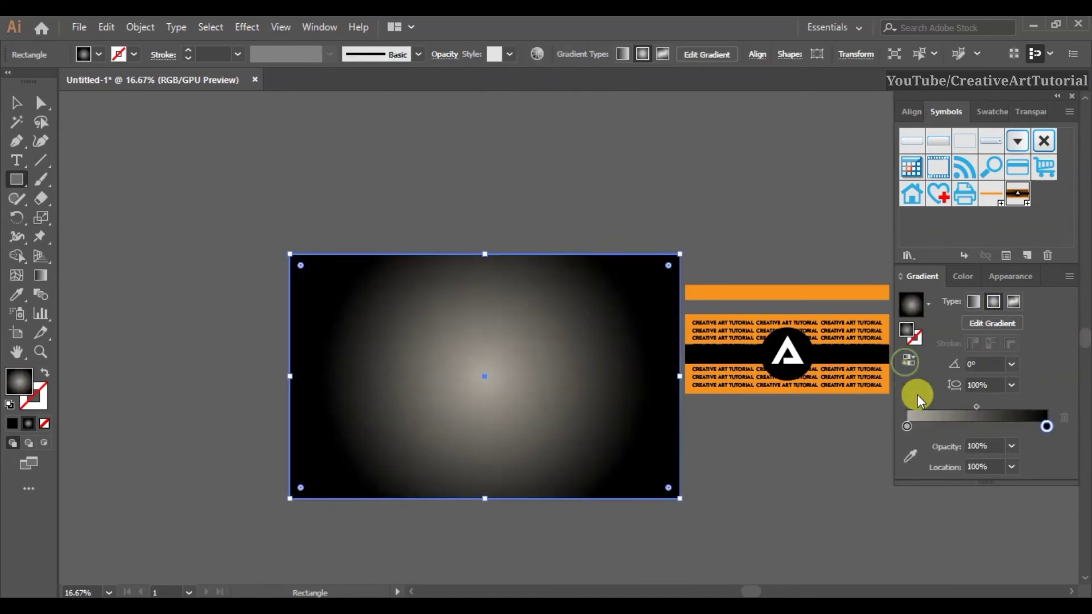
- Recolor the rectangle's radial gradient to soft orange at the outside and cream with 9.09% saturation and about 99% brightness at the center
double_click(1046, 426)
left_click_drag(953, 336, 960, 307)
left_click(908, 427)
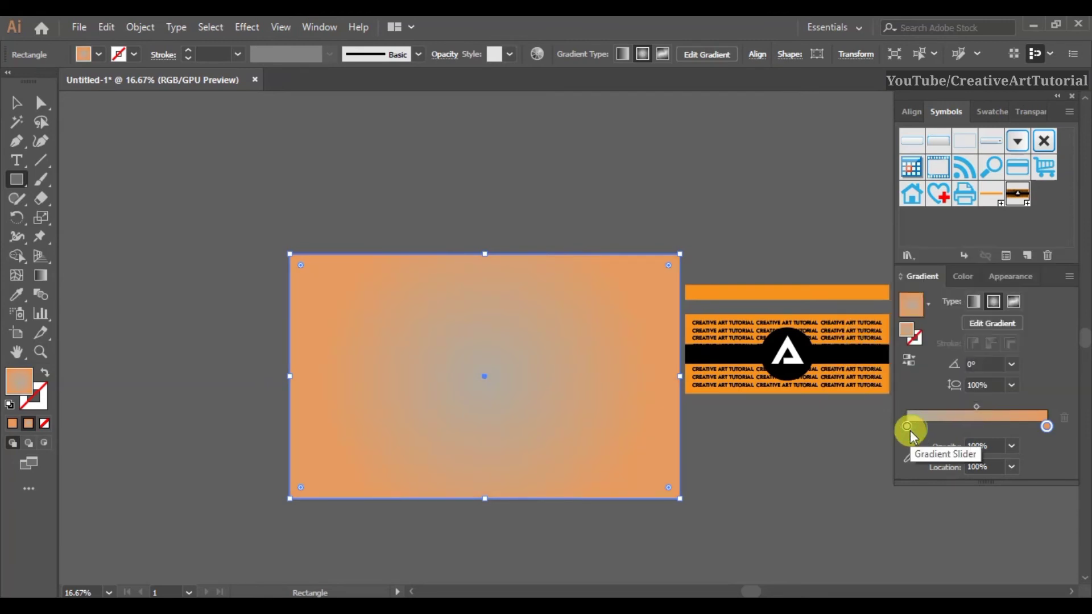
double_click(909, 428)
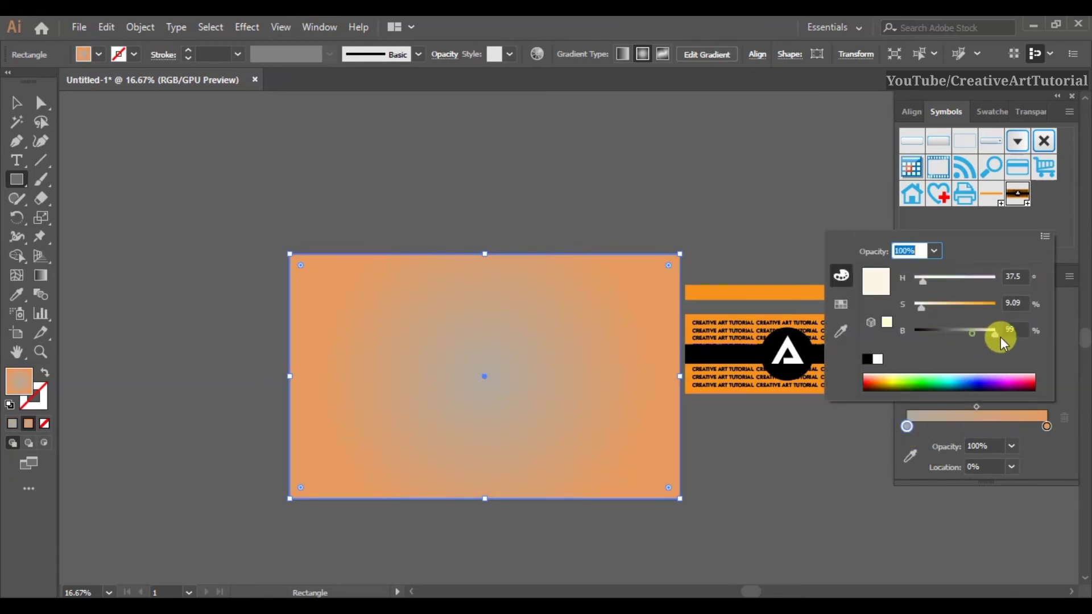
key("Escape")
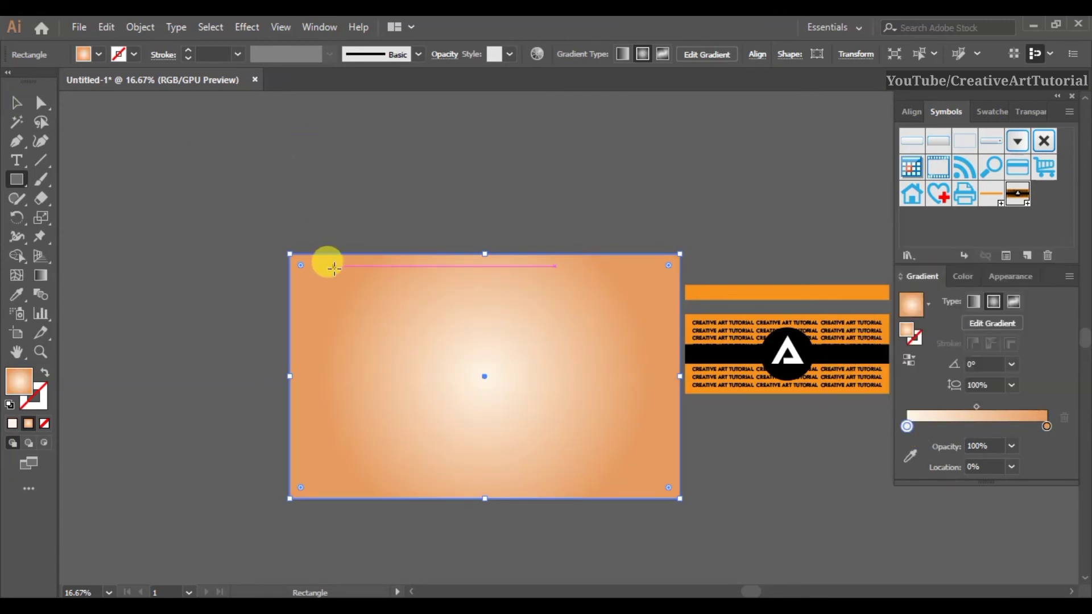
- Send the gradient rectangle to the back so it sits behind the cup and straw, and deselect it
left_click(12, 103)
right_click(315, 287)
mouse_move(377, 516)
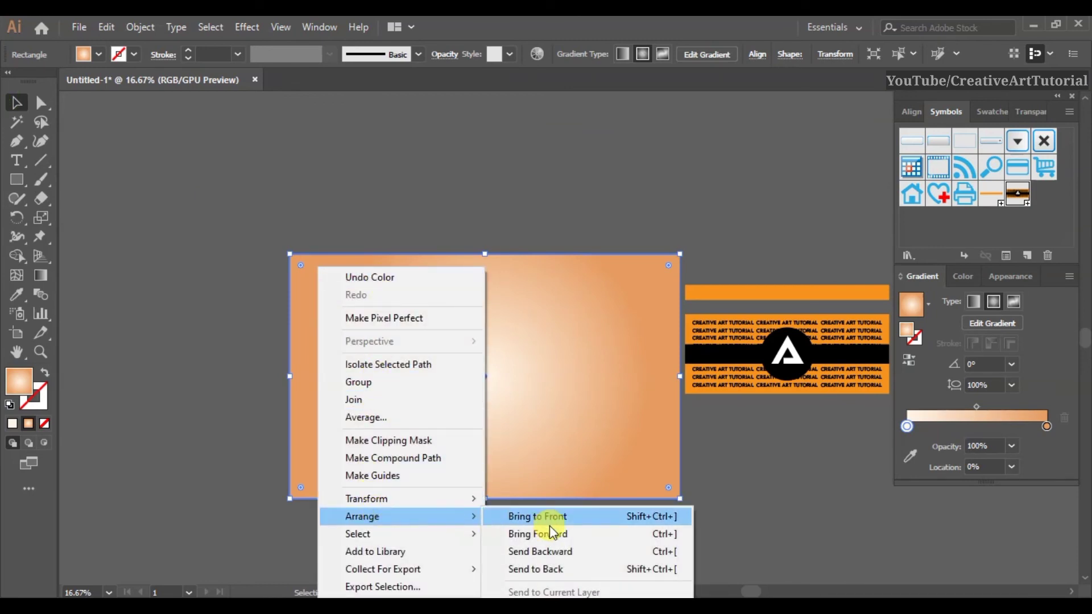
left_click(547, 551)
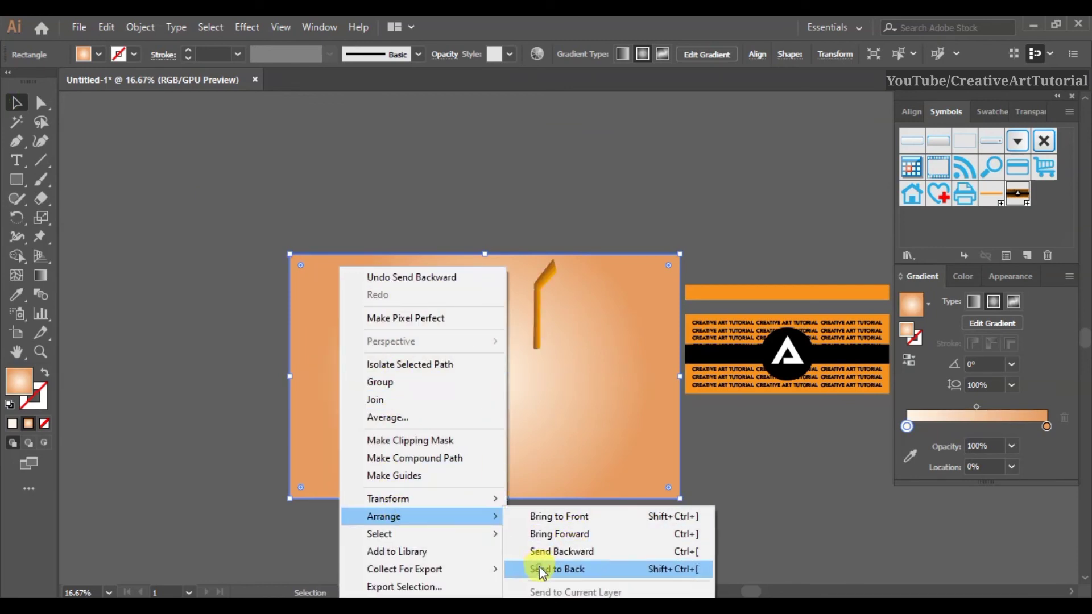
left_click(539, 570)
left_click(258, 277)
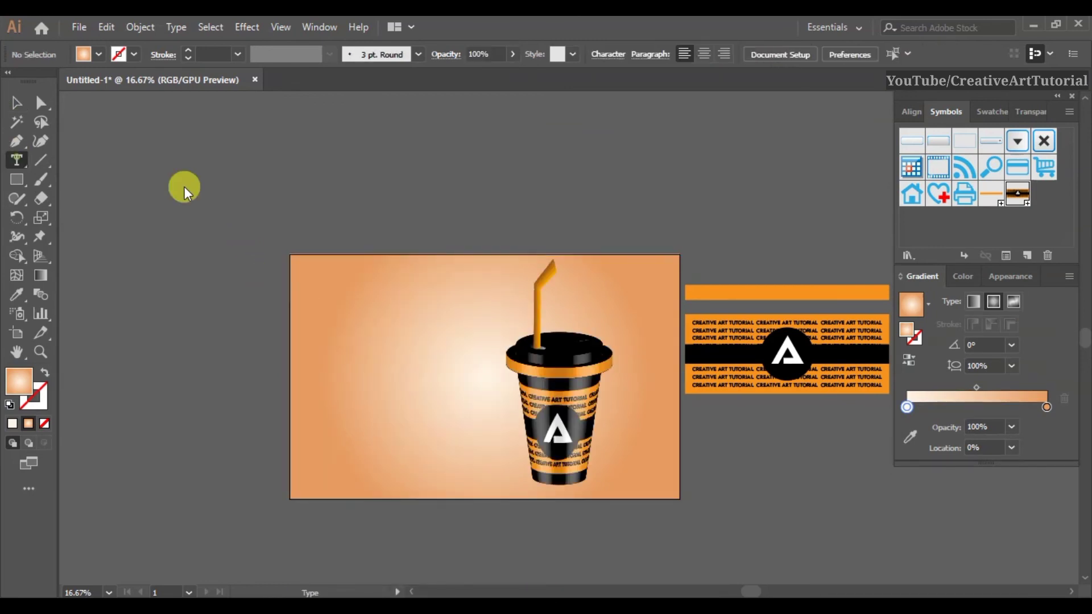
- Add the text "ILLUSTRATOR TUTORIAL" near the artboard's upper-left area in the LEMON MILK Bold font
key("t")
left_click(331, 275)
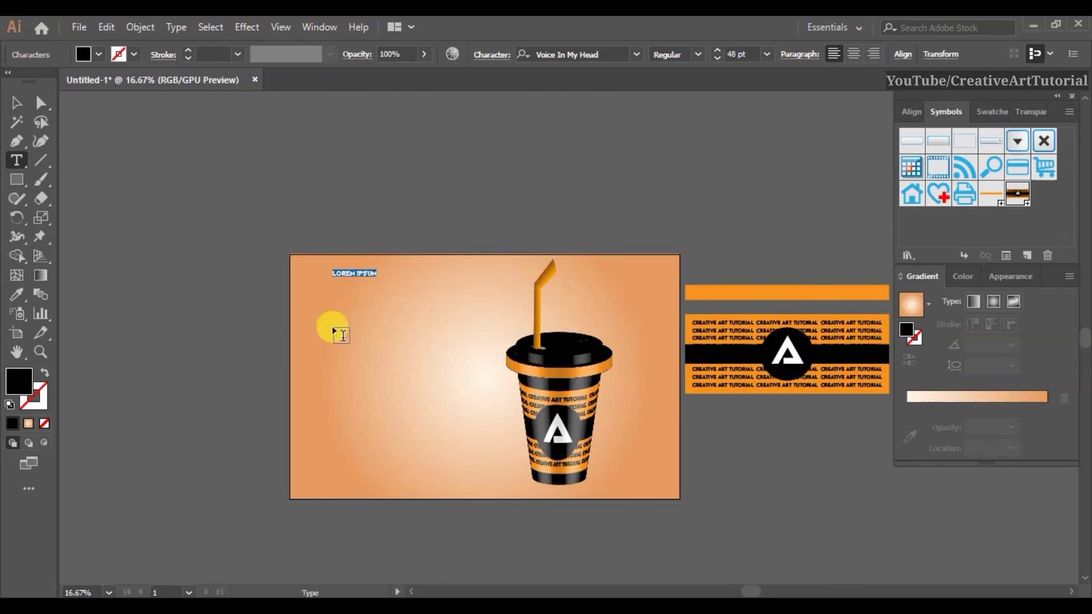
left_click(599, 55)
type("lemon")
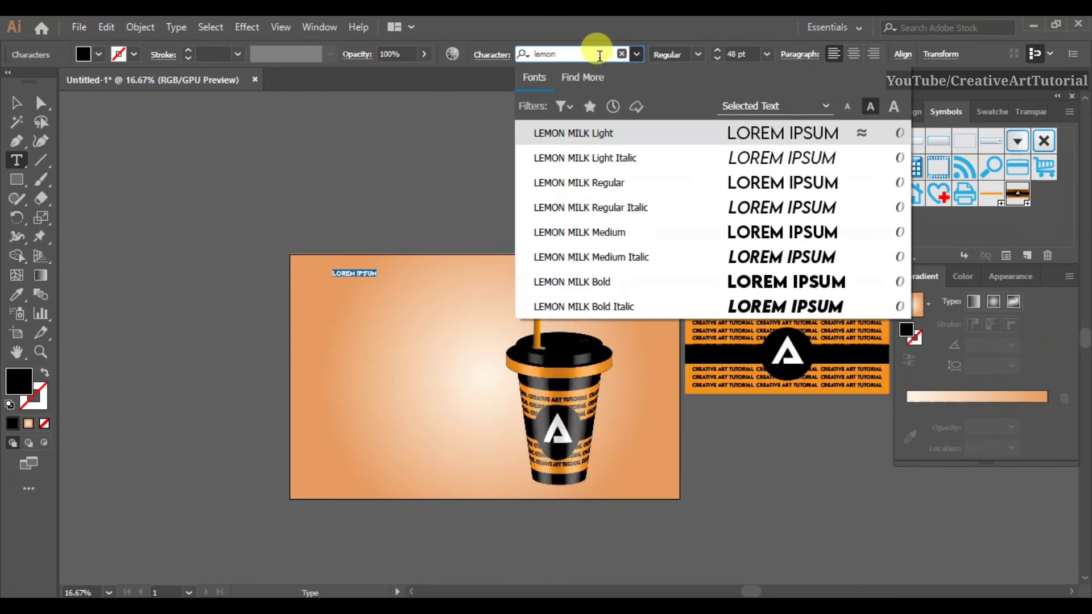
left_click(672, 282)
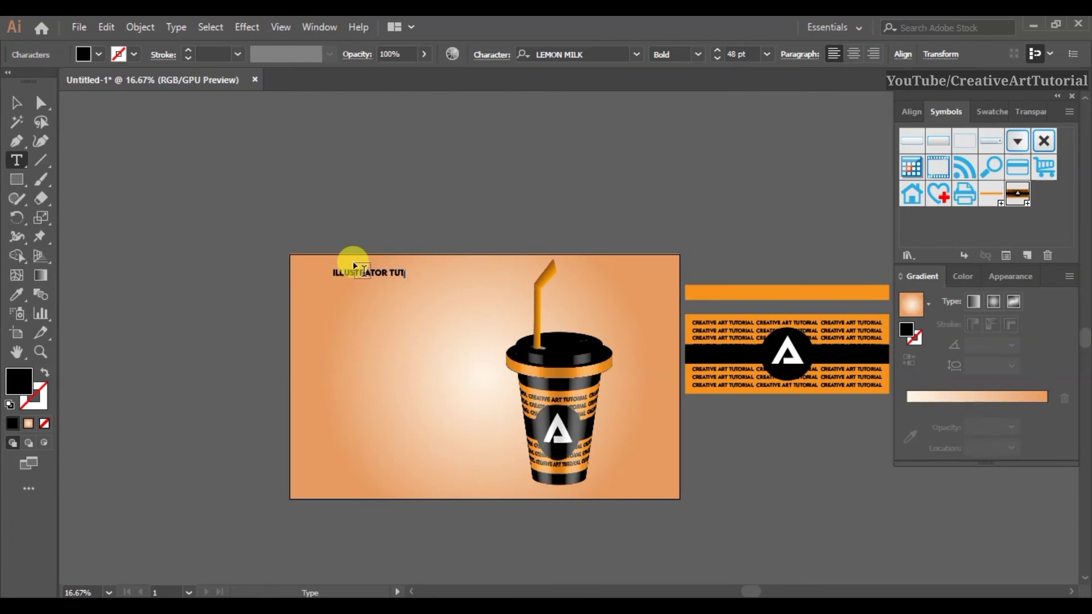
- Enlarge the "ILLUSTRATOR TUTORIAL" title to 78.1 pt, lower it slightly, and break it so "TUTORIAL" sits on a second line
left_click(15, 101)
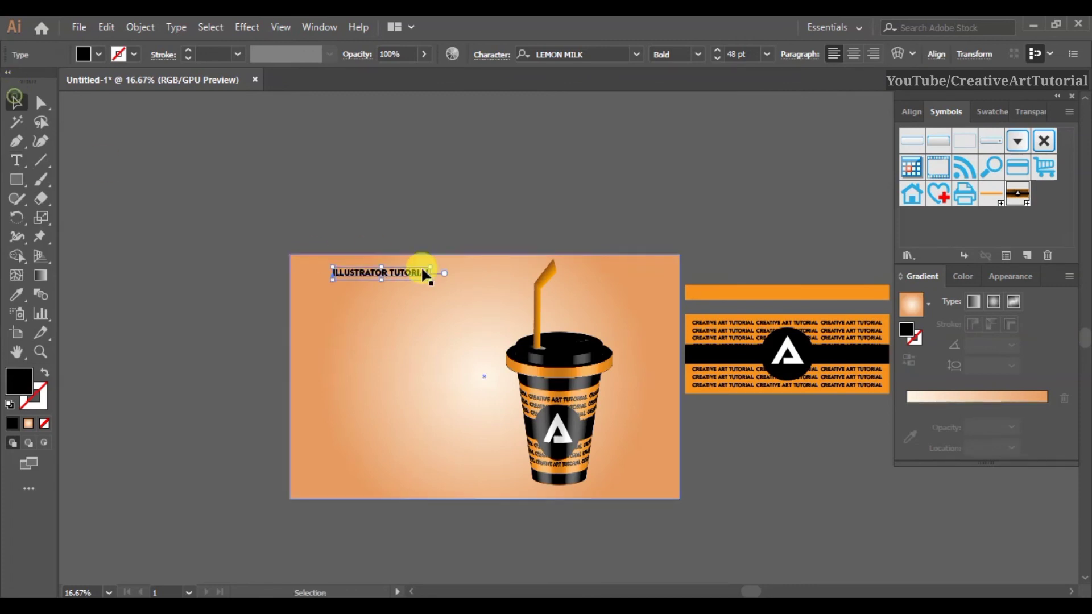
left_click_drag(429, 282, 418, 317)
triple_click(417, 316)
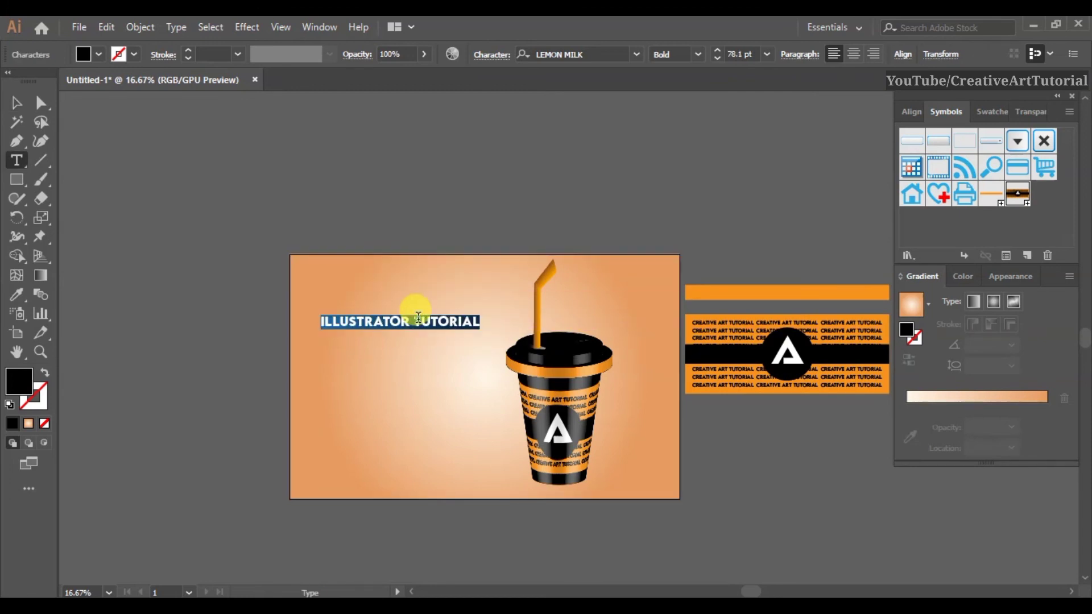
left_click(416, 319)
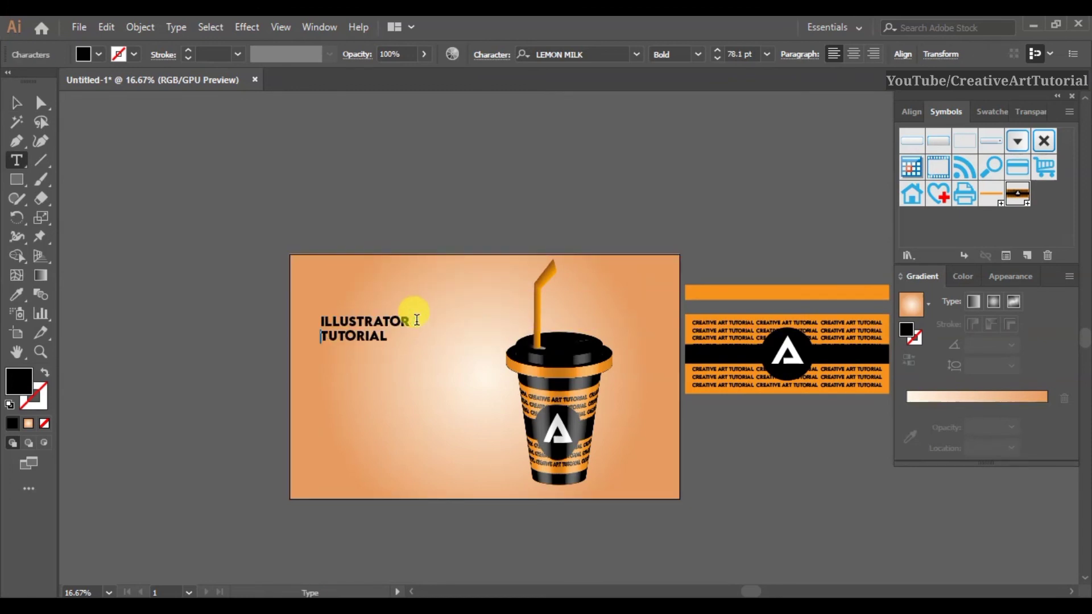
- Enlarge the two-line title to 137.93 pt and place a copy above it with its text replaced by "3D"
left_click(17, 103)
left_click_drag(414, 343, 395, 310)
triple_click(396, 308)
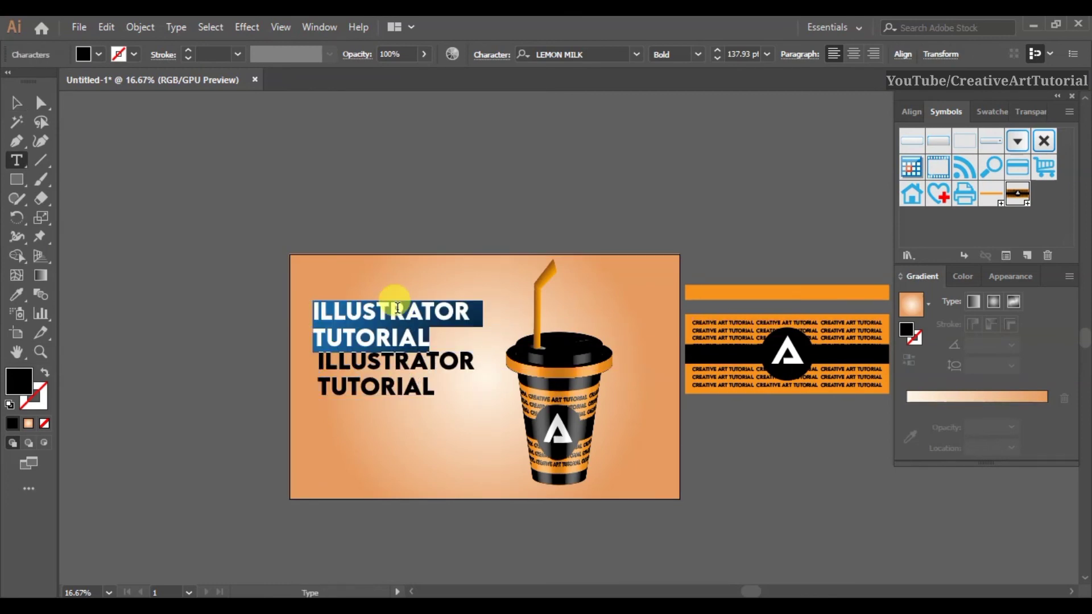
type("3D")
- Scale the "3D" text up to 355.1 pt above the "ILLUSTRATOR TUTORIAL" title and deselect it
left_click(17, 104)
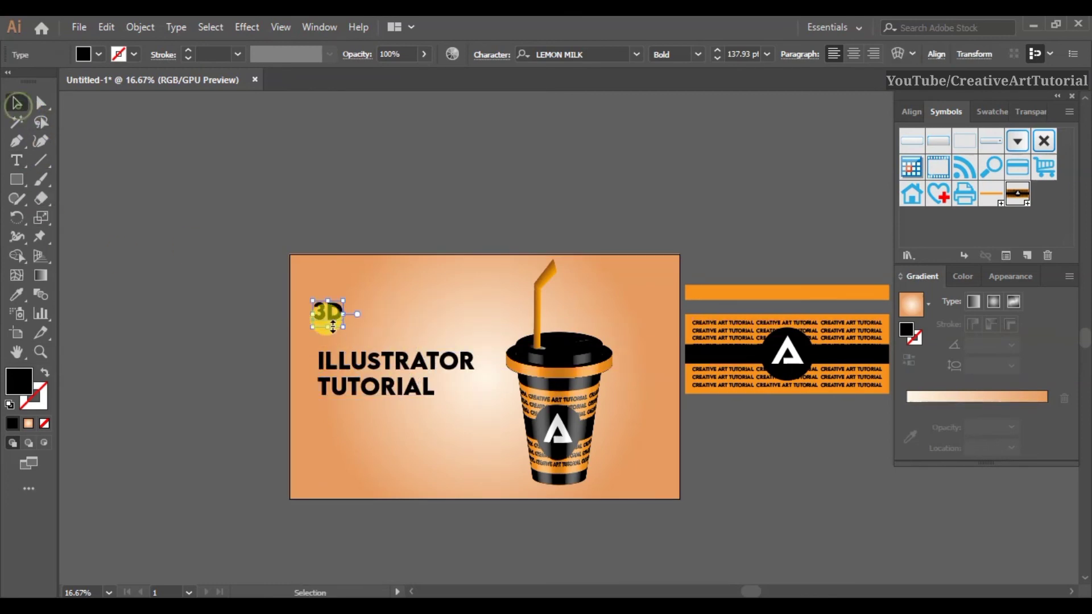
left_click_drag(344, 325, 384, 295)
left_click(233, 315)
- Move the "3D" and "ILLUSTRATOR TUTORIAL" texts down together to center them vertically beside the cup, and deselect them
left_click(345, 321)
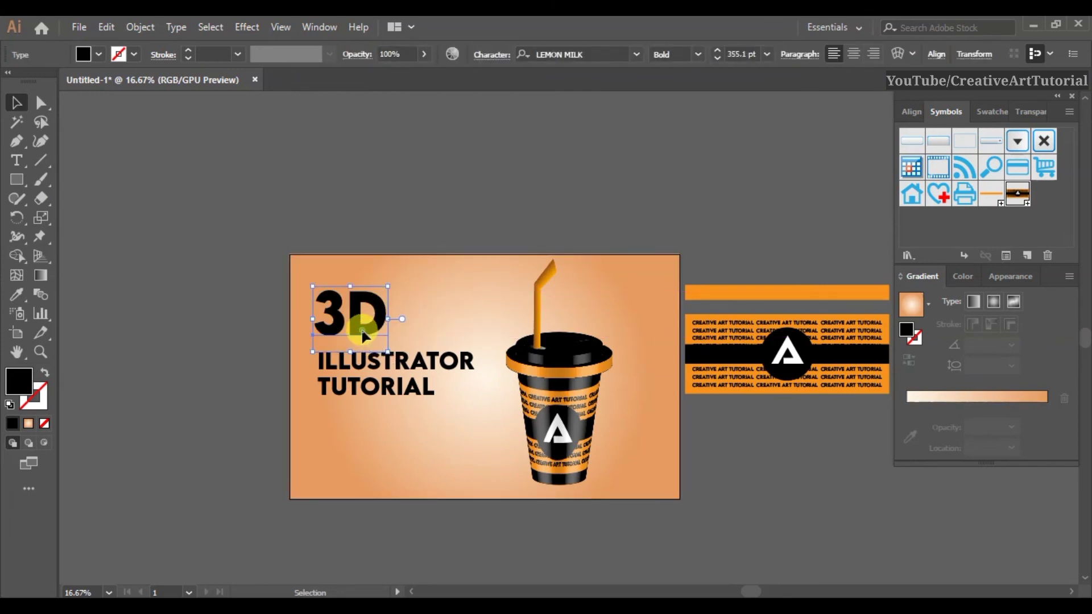
left_click(367, 363, "shift")
mouse_move(367, 363)
left_mouse_down()
mouse_move(366, 298)
mouse_move(366, 385)
left_mouse_up()
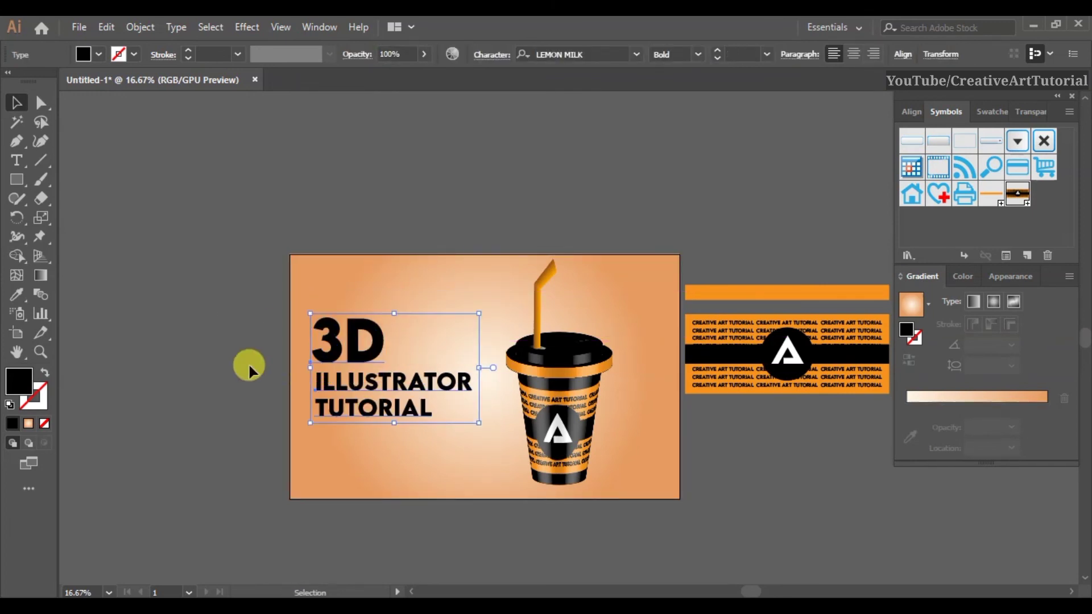
left_click(248, 364)
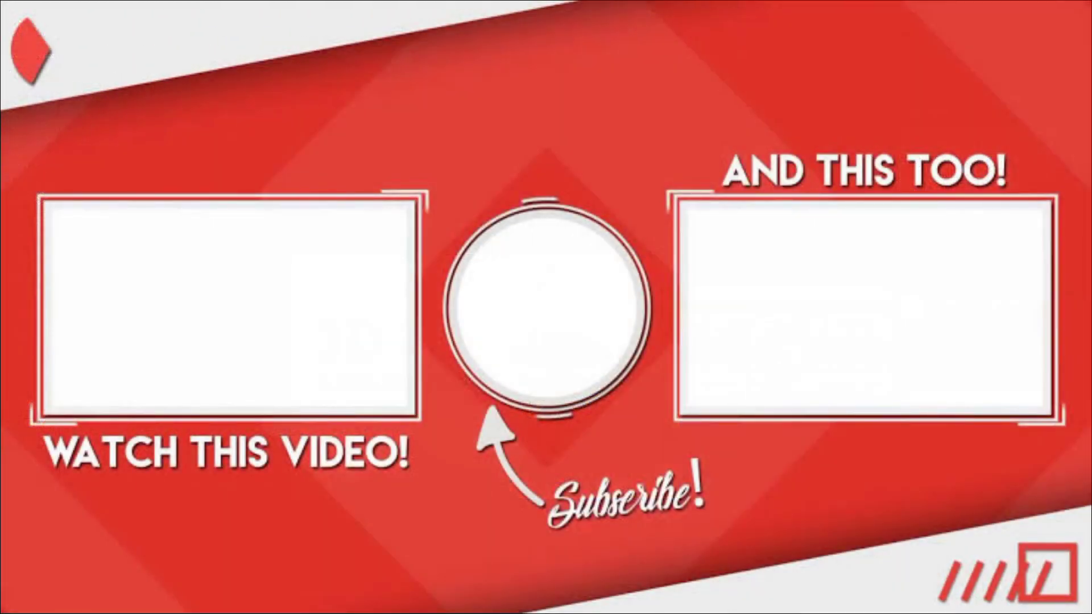